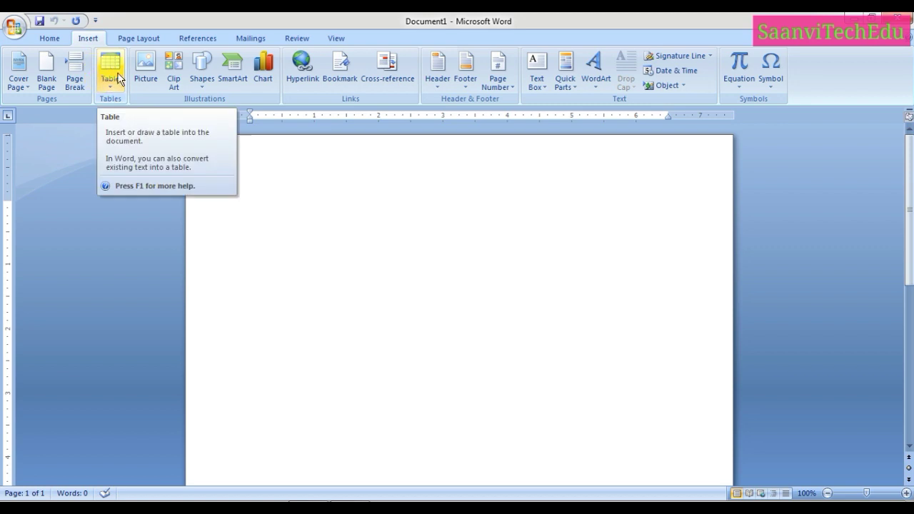
- Insert a blank table of three columns by five rows from the Insert > Table grid
left_click(107, 82)
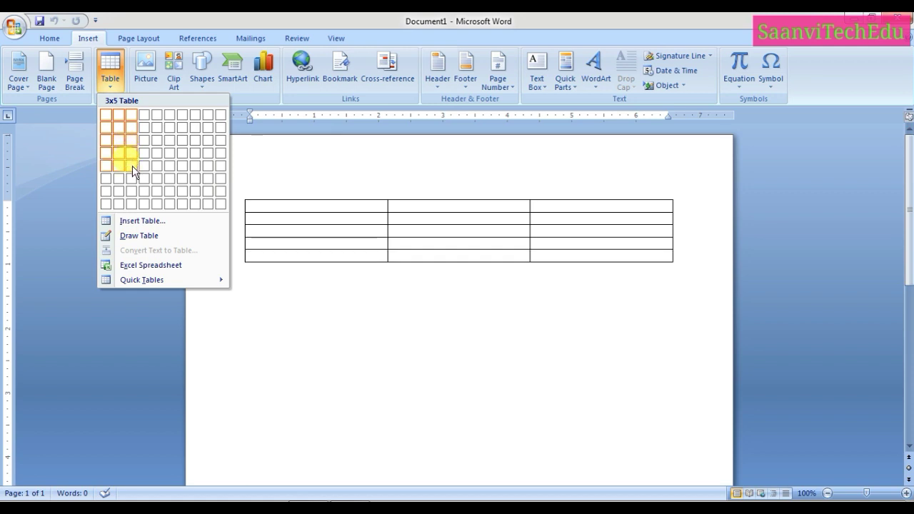
left_click(132, 166)
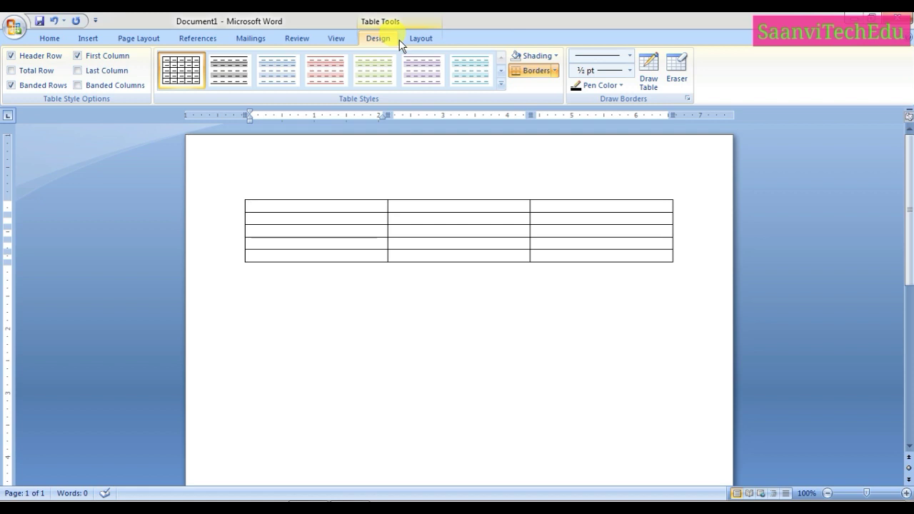
- Type the header row ROLL, NAME and MARKS
left_click(84, 39)
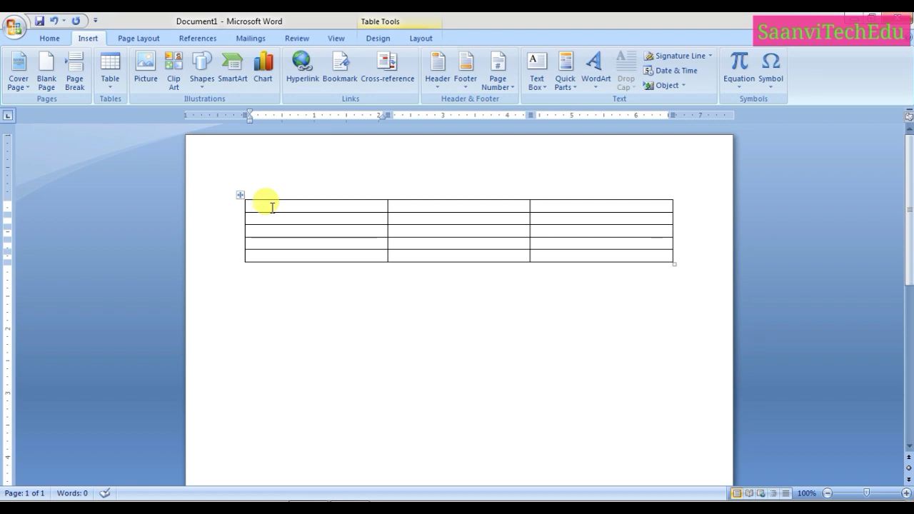
type("ROLL")
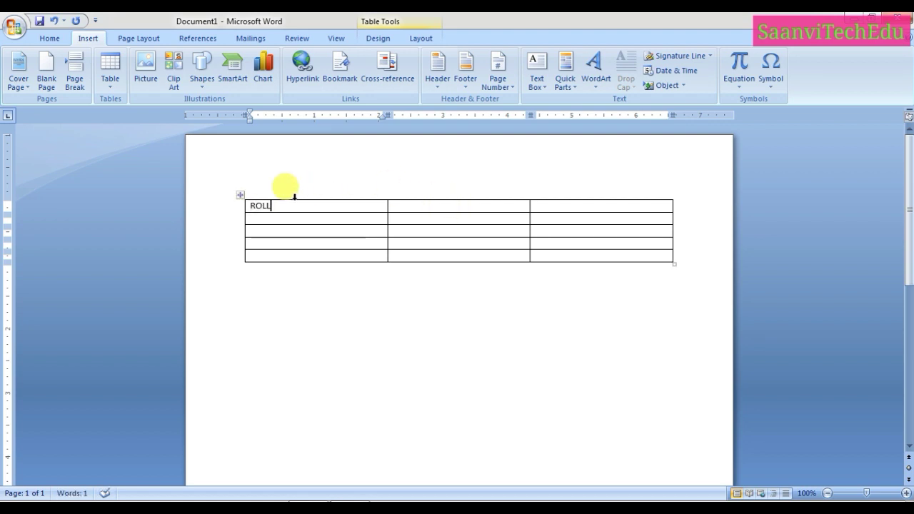
left_click(409, 207)
type("NAME")
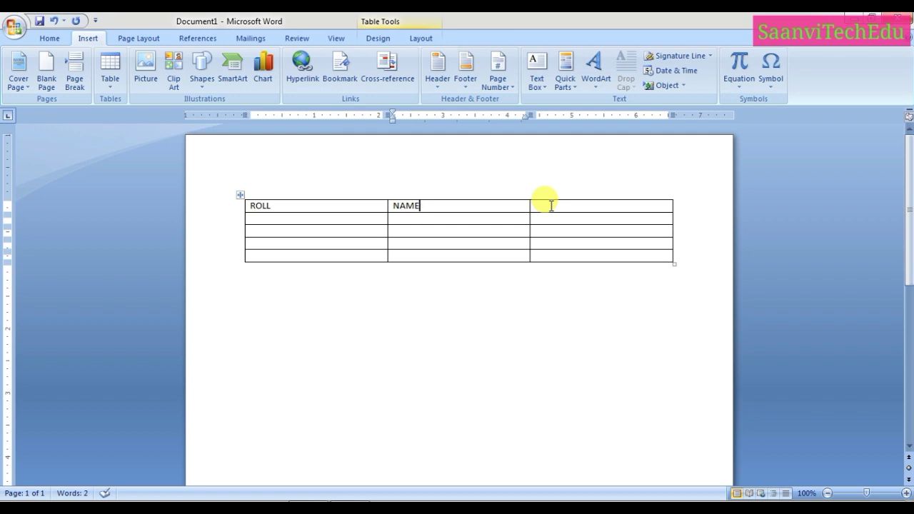
left_click(551, 206)
type("MARKS")
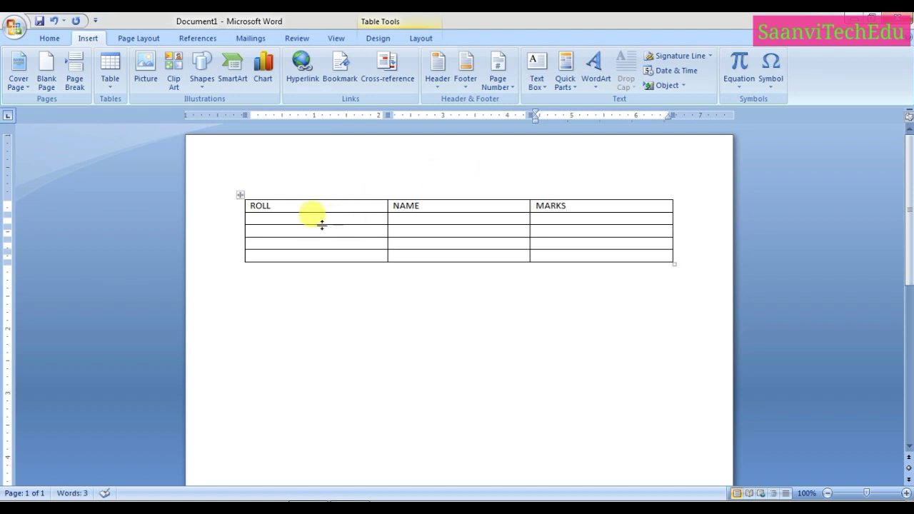
- Fill the ROLL column with 101, 102, 103 and 104
left_click(296, 217)
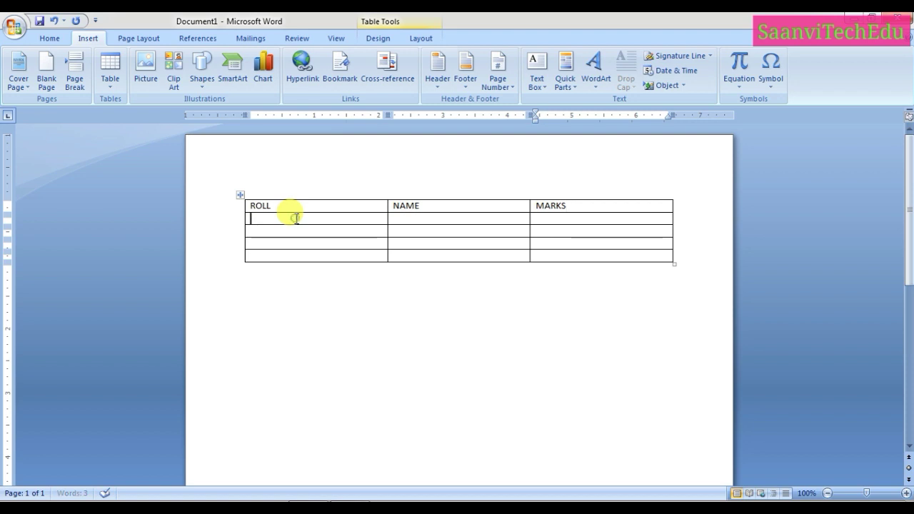
type("101")
key("Down")
type("102")
key("Down")
type("103")
key("Down")
type("104")
- Fill the NAME column with AAA, BBB, CCC and DDD
key("Up")
key("Up")
key("Up")
key("Right")
key("Right")
key("Left")
type("AAA")
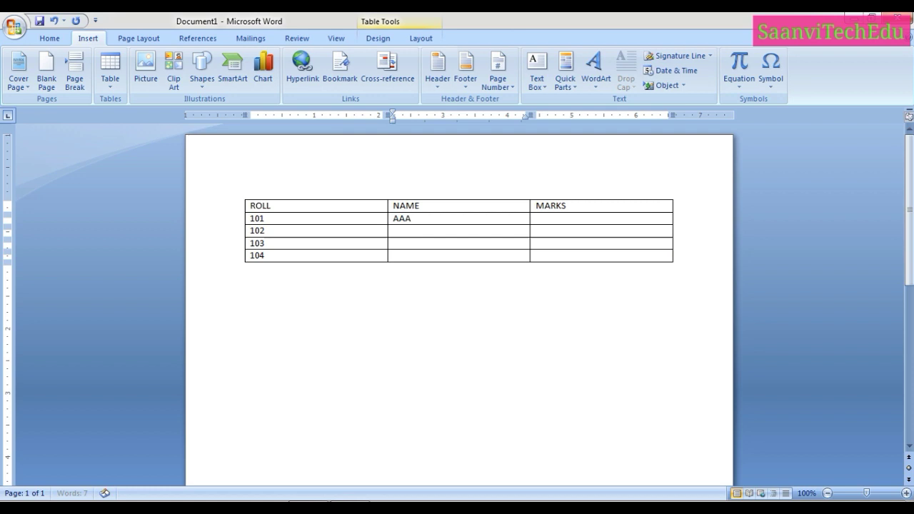
key("Down")
type("BBB")
key("Down")
type("CCC")
key("Down")
type("DDD")
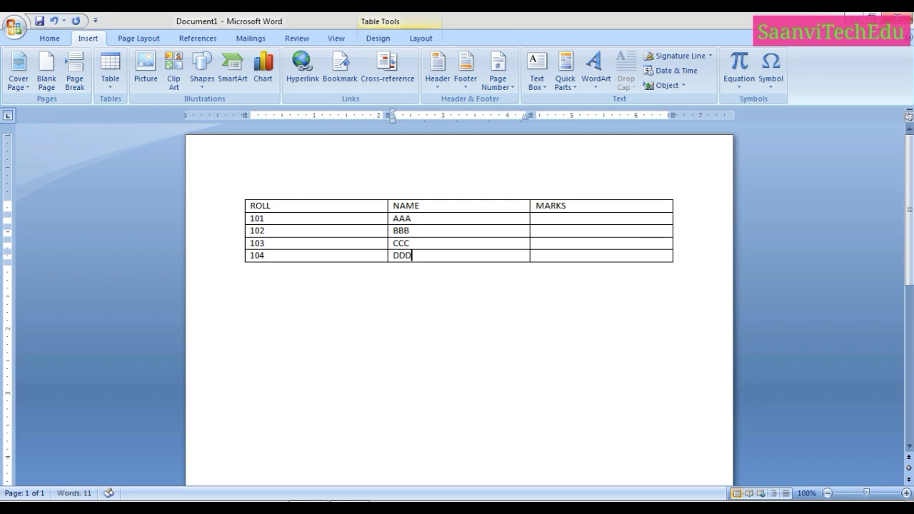
- Fill the MARKS column with 45, 98, 45 and 34
key("Tab")
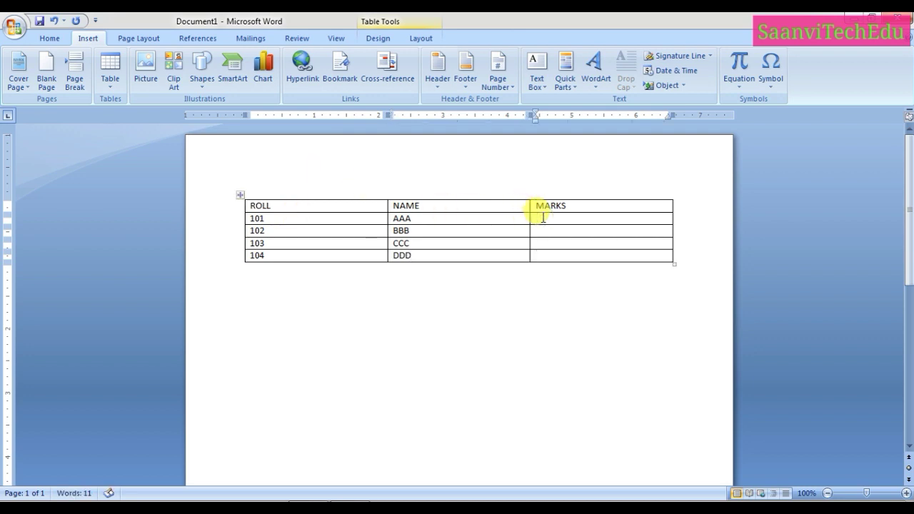
type("45")
key("Down")
type("98")
key("Down")
type("45")
key("Down")
type("34")
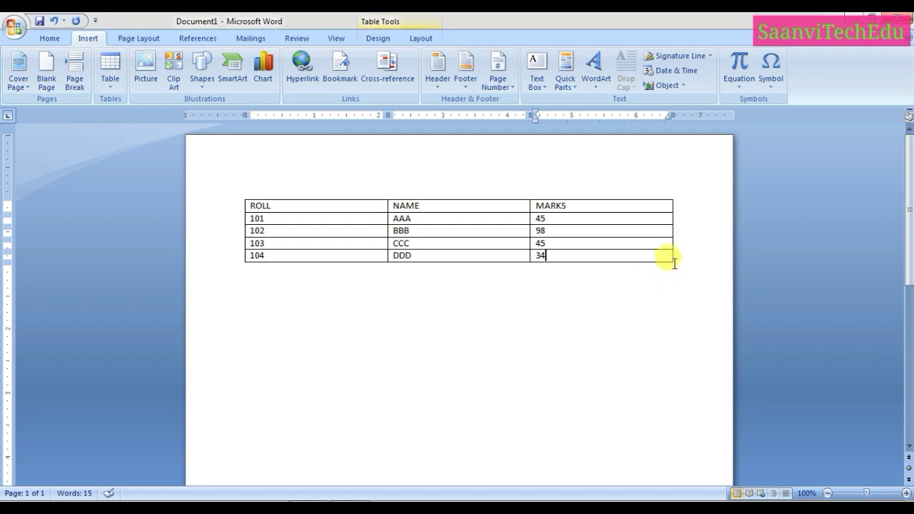
- Resize the marks table to about a third of the page width with taller rows
left_click(673, 261)
left_click_drag(673, 261, 439, 261)
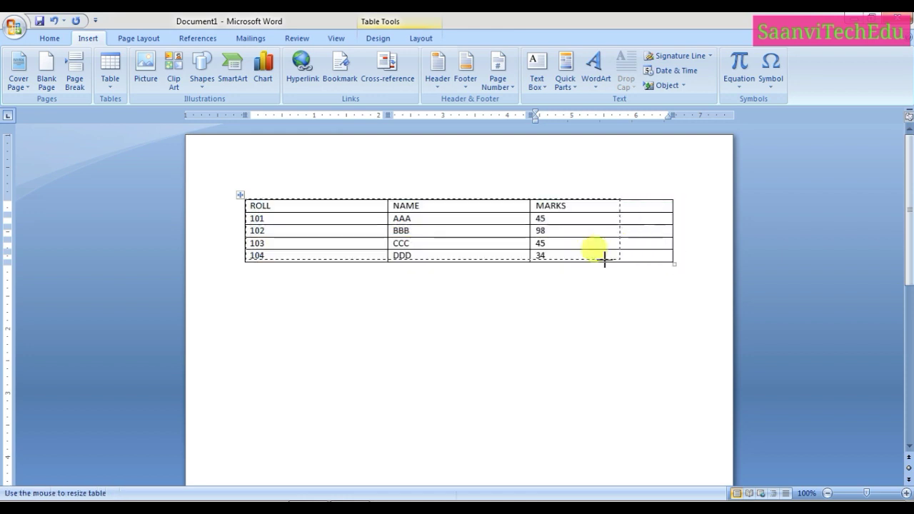
left_click(441, 263)
left_click_drag(442, 263, 441, 328)
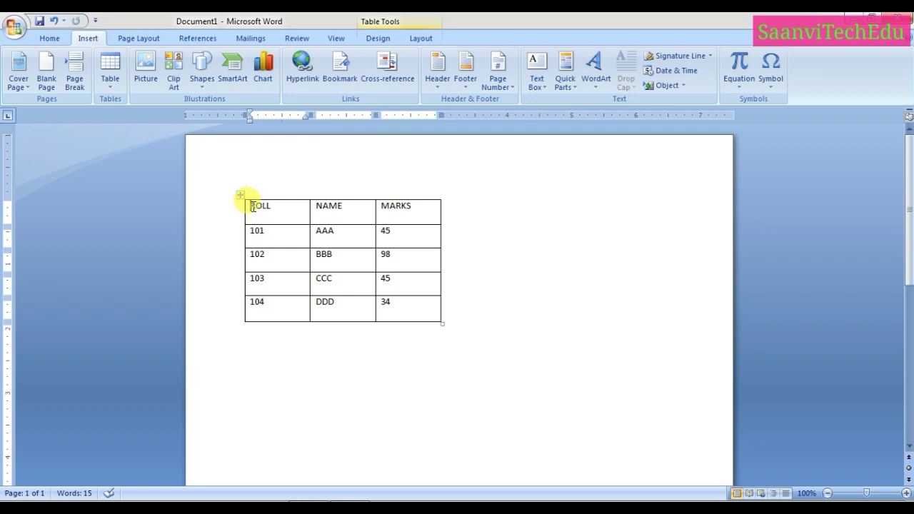
left_click_drag(252, 207, 382, 308)
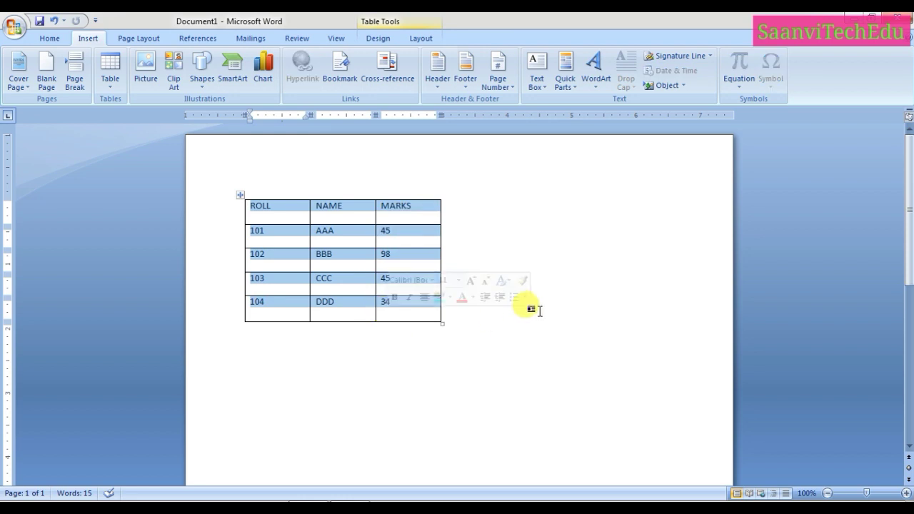
left_click(501, 339)
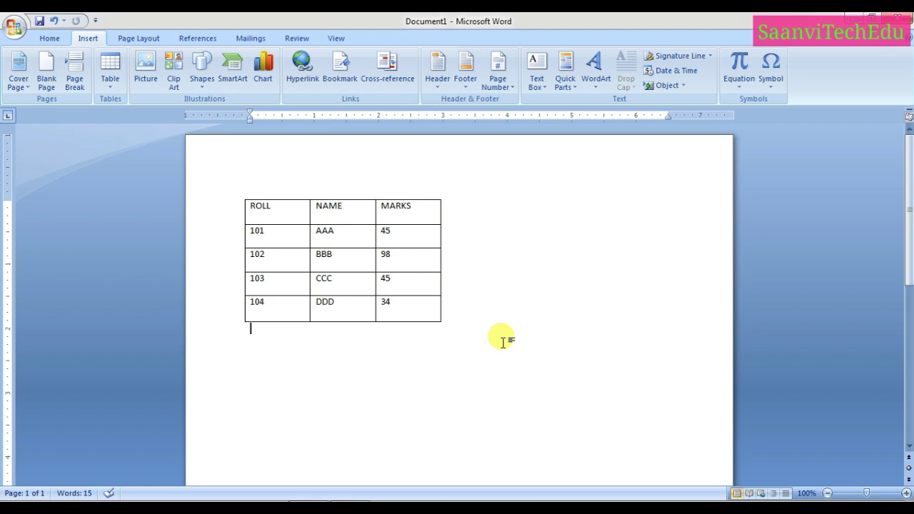
- Drag the marks table toward the right, then undo that move
left_click(437, 367)
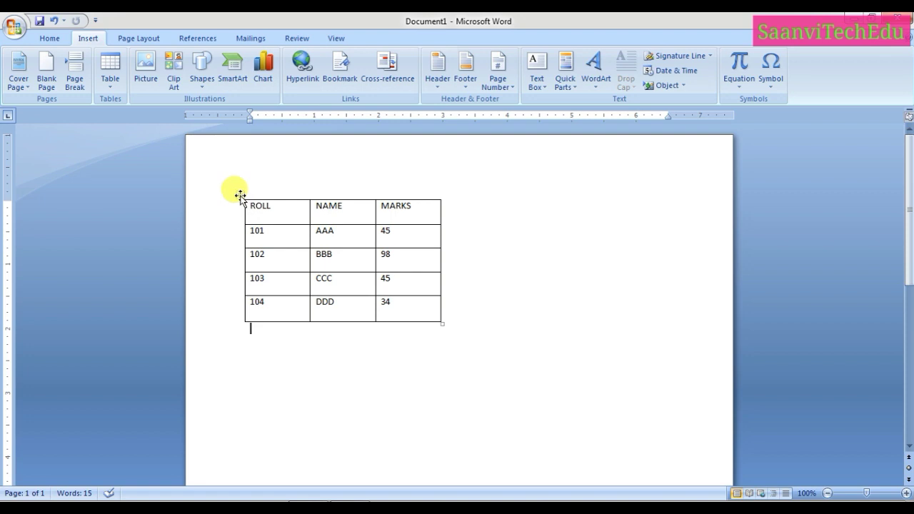
left_click_drag(240, 196, 473, 195)
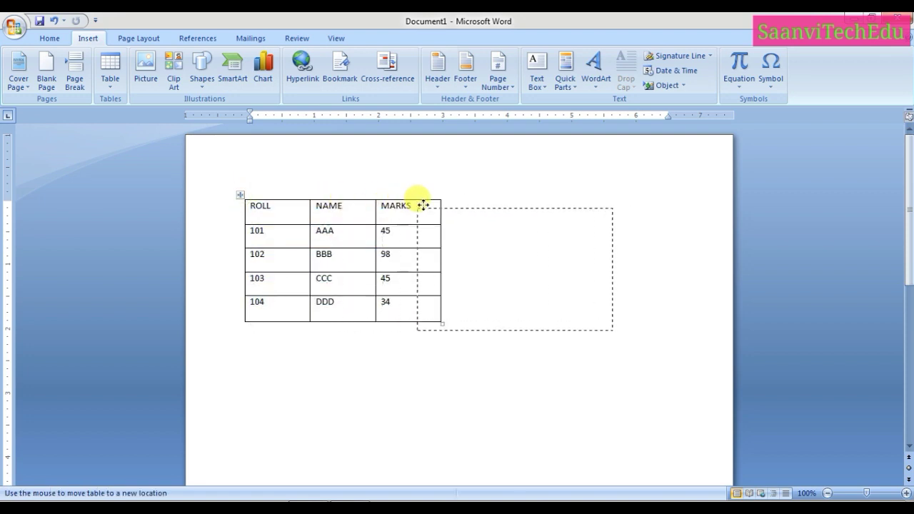
left_click_drag(473, 194, 485, 195)
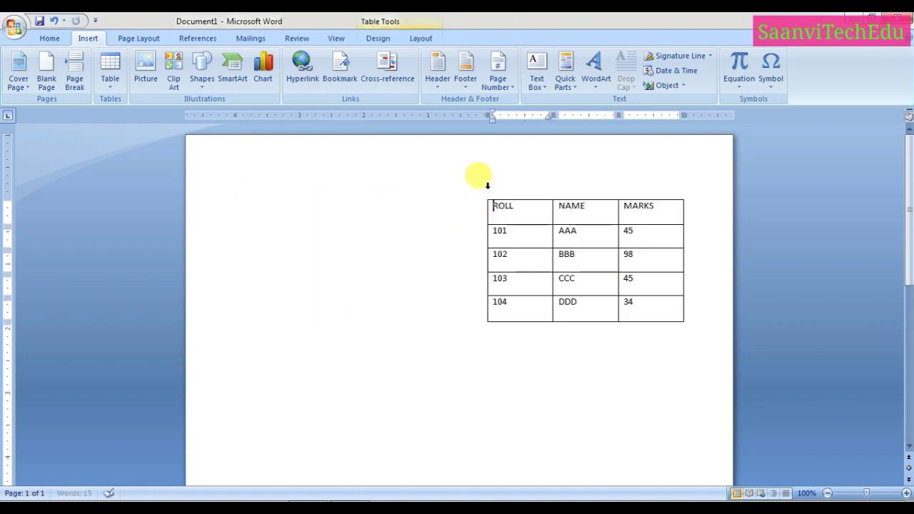
key("ctrl+z")
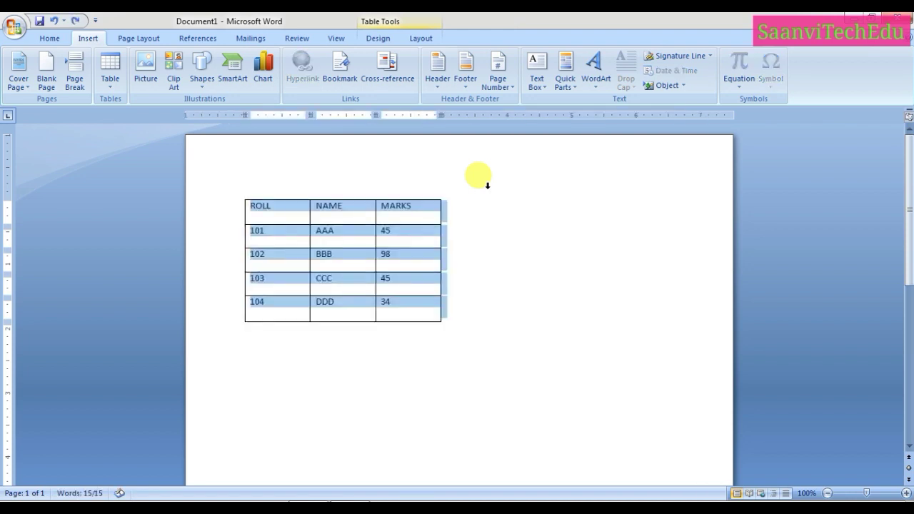
left_click(339, 393)
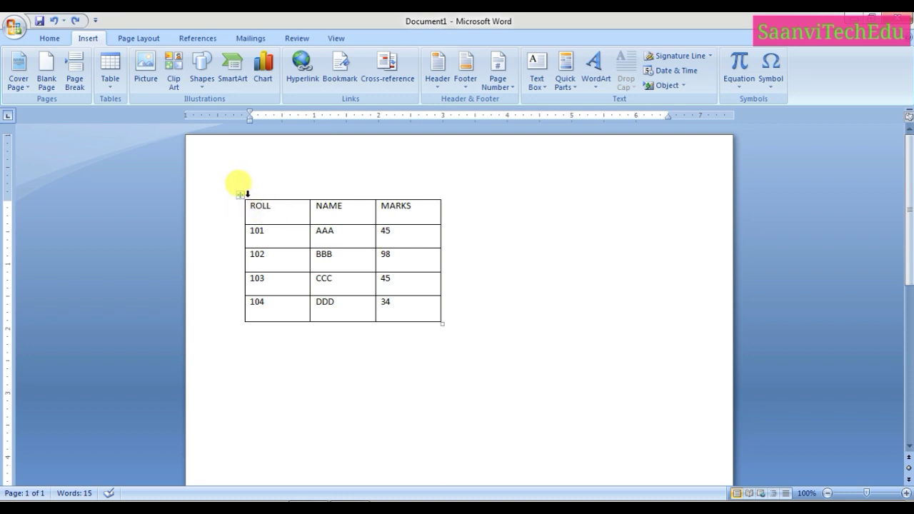
- Place the marks table on the page's right side and start a new blank document
left_click(240, 196)
mouse_move(240, 196)
left_mouse_down()
mouse_move(279, 208)
mouse_move(491, 192)
left_mouse_up()
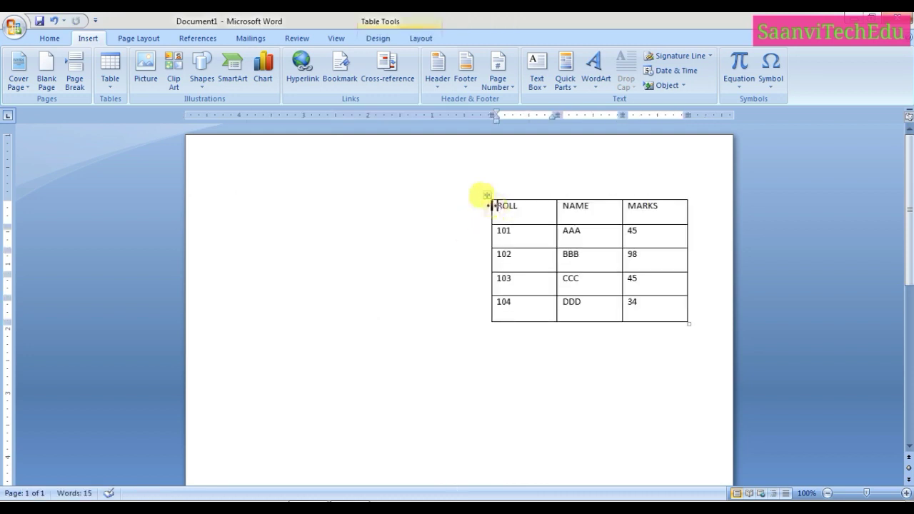
mouse_move(489, 194)
left_mouse_down()
mouse_move(235, 319)
mouse_move(262, 330)
left_mouse_up()
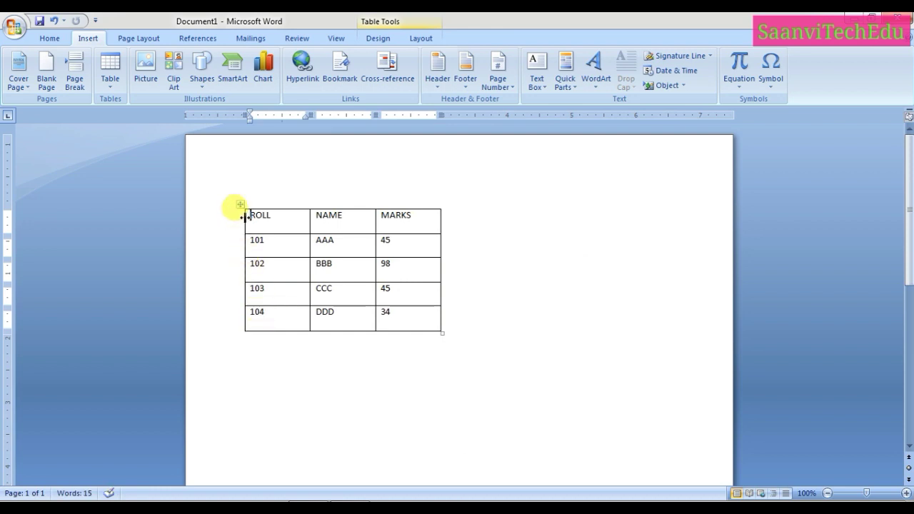
left_click_drag(242, 205, 429, 214)
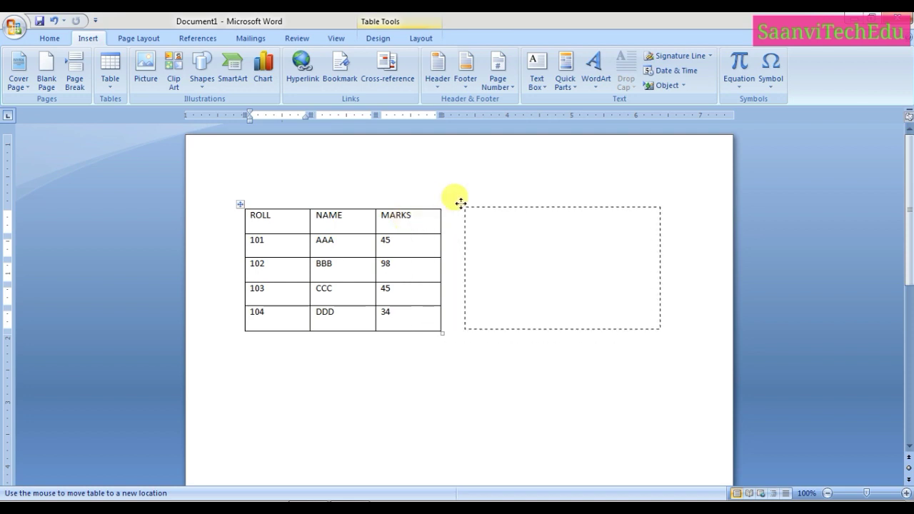
left_click_drag(460, 203, 461, 203)
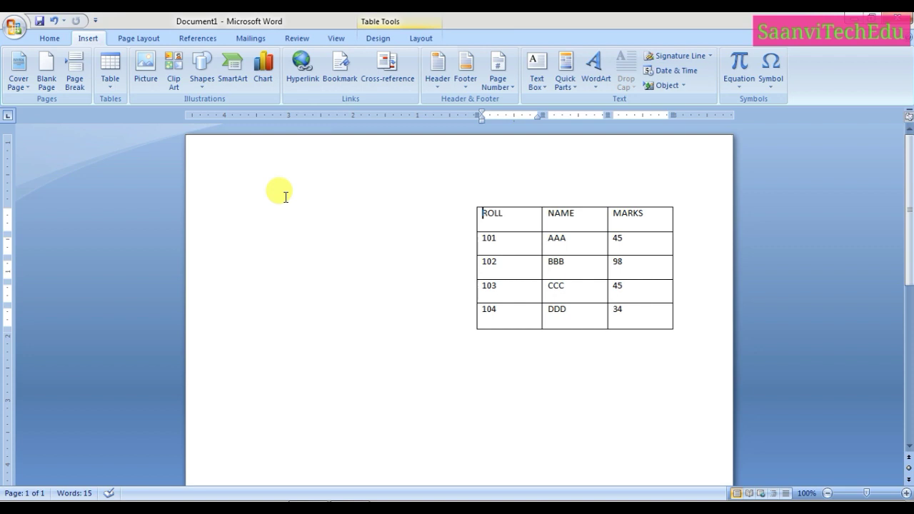
key("ctrl+n")
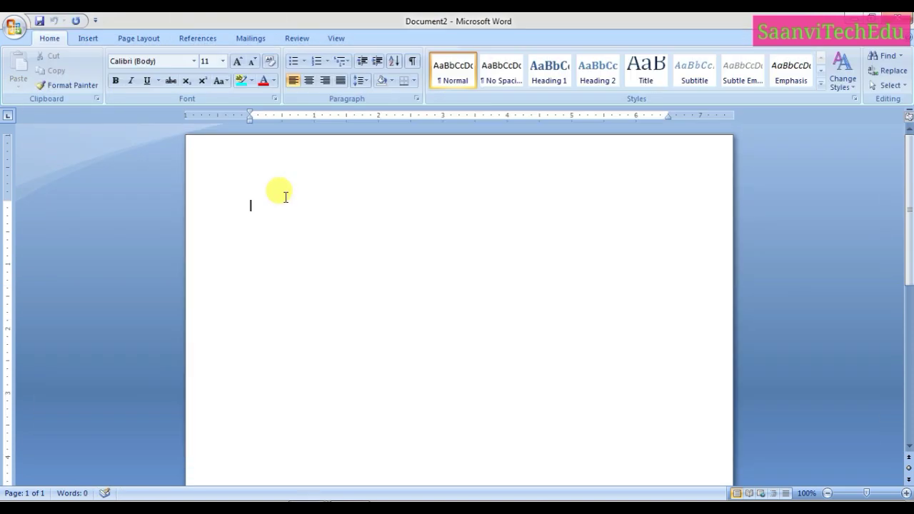
- Open the Insert Table dialog and set Number of columns to 3
left_click(93, 41)
left_click(106, 66)
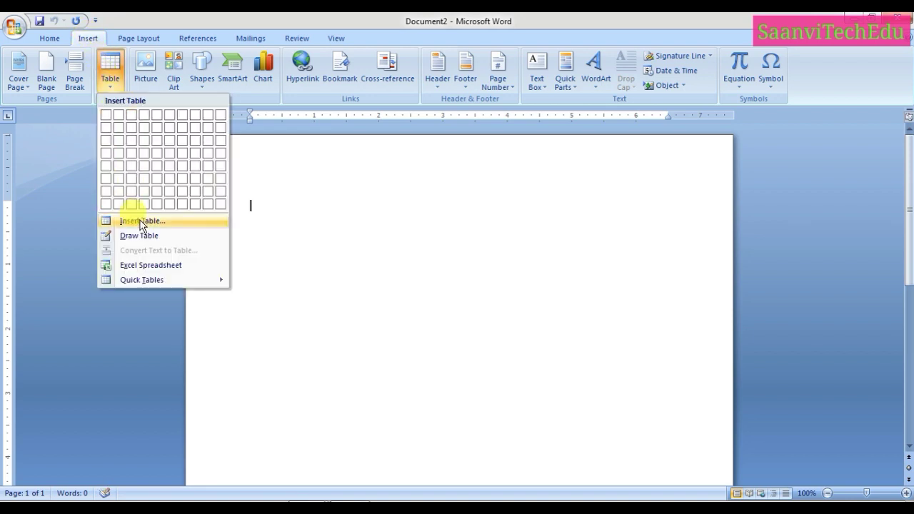
left_click(141, 222)
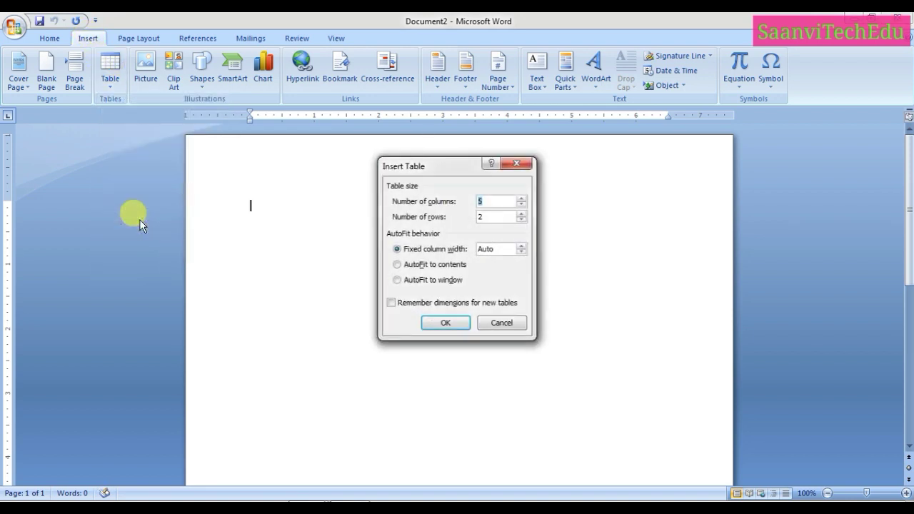
left_click(522, 204)
- Insert the 3×5 table and type headers ID, EMPLOYEE NAME and SALARY
left_click(442, 322)
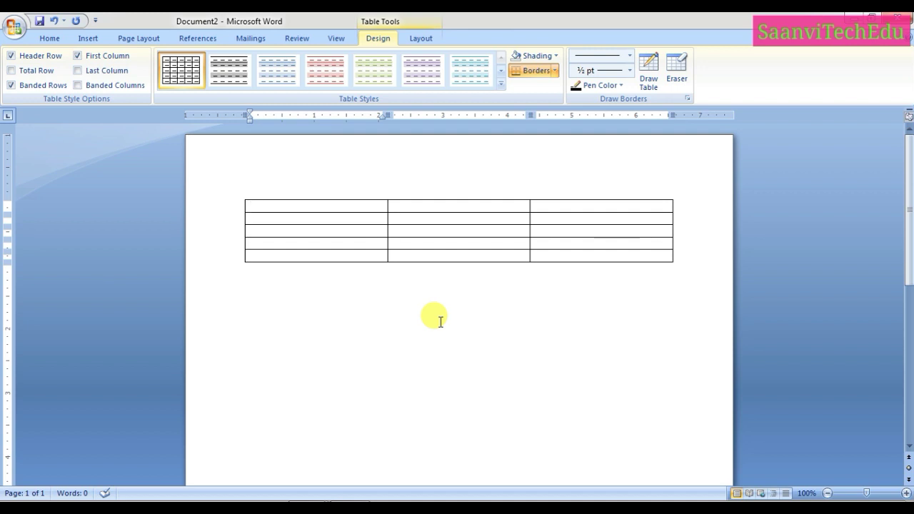
type("ROLL")
key("BackSpace")
key("BackSpace")
key("BackSpace")
key("BackSpace")
type("ID")
left_click(394, 206)
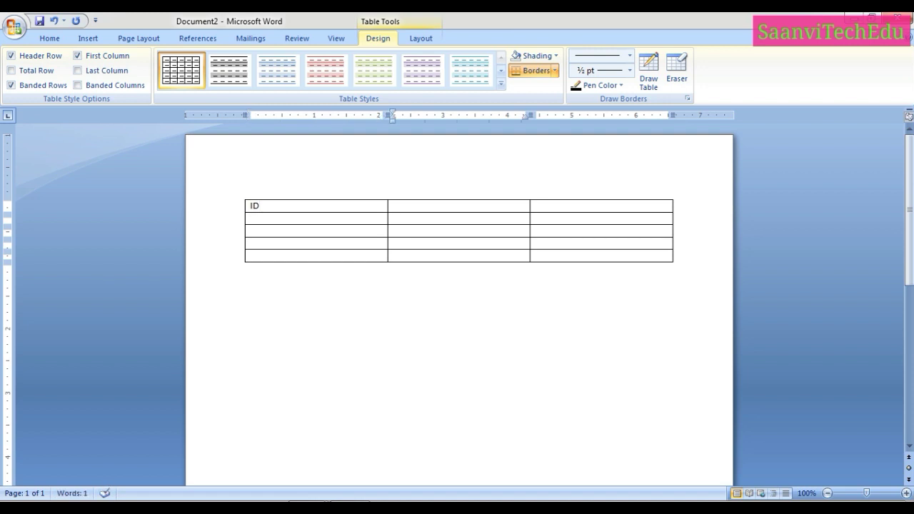
type("EMPLOYEE NAME")
key("Tab")
type("SAL")
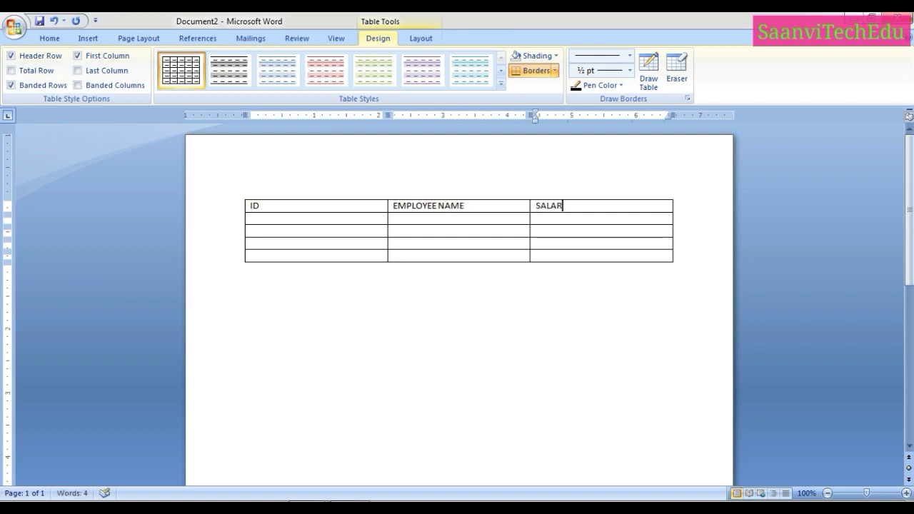
- Fill the ID column with A101, A102, A103 and A104
left_click(284, 218)
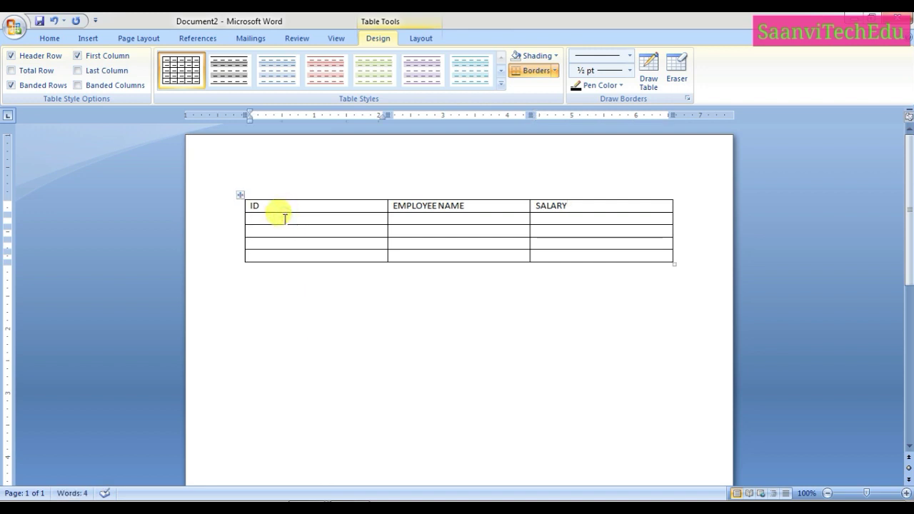
type("A101")
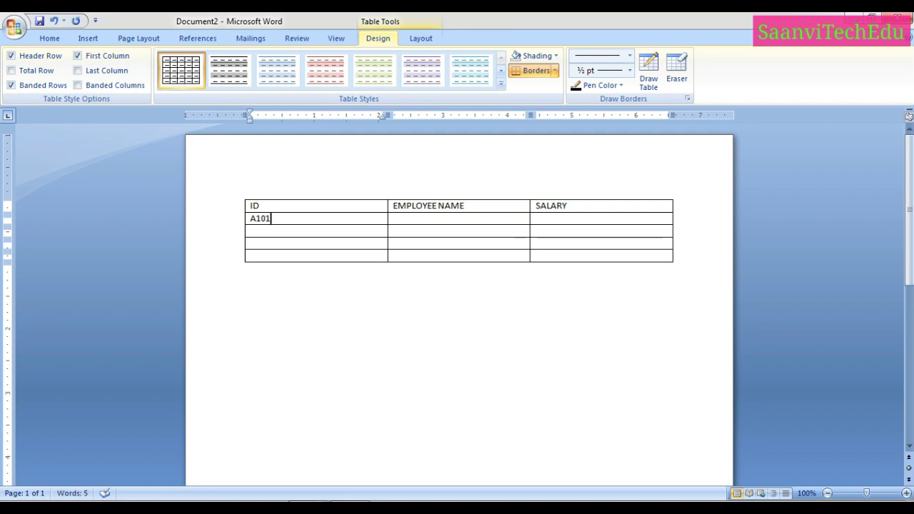
key("Down")
type("A1")
key("Down")
type("A")
key("Down")
type("A")
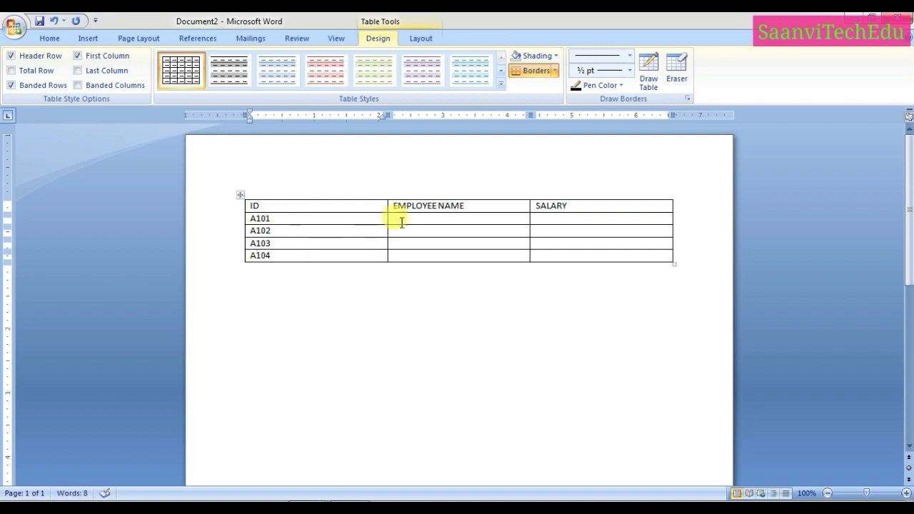
- Fill the EMPLOYEE NAME column with AAA, BBB, CCC and DDD
left_click(400, 218)
type("AAA")
key("Down")
type("BBB")
key("Down")
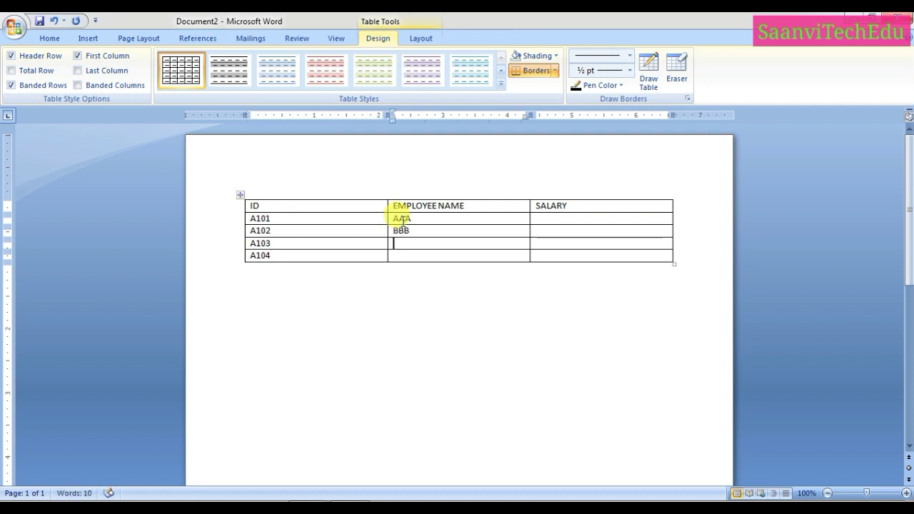
type("CCC")
key("Down")
type("DDD")
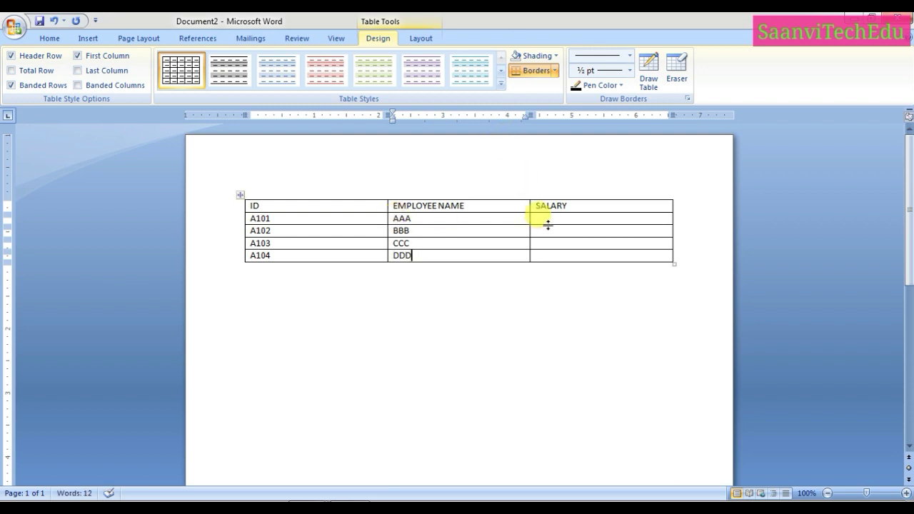
- Fill the SALARY column with 4500, 1200, 3000 and 4800
left_click(547, 220)
type("4500")
key("Down")
type("1200")
key("Down")
type("3")
key("Down")
type("48")
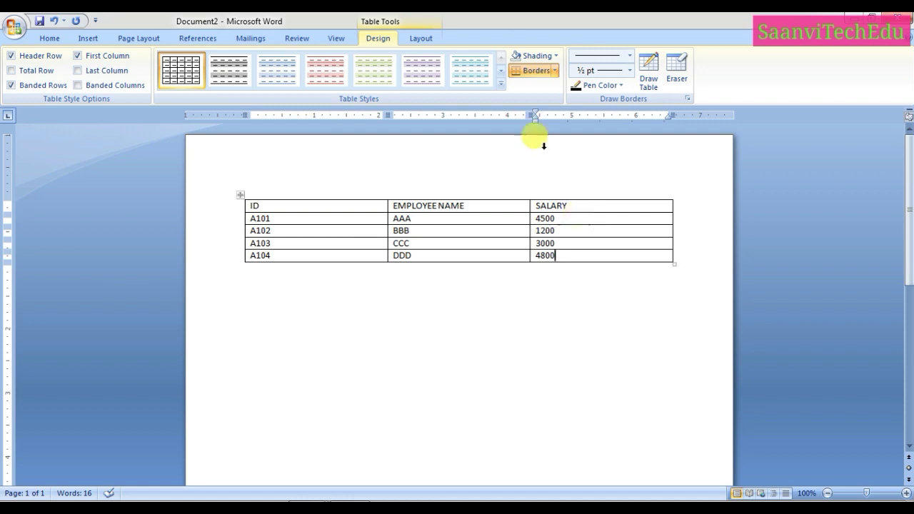
- Narrow the employee table from its corner and shift it rightward on the page
left_click(349, 334)
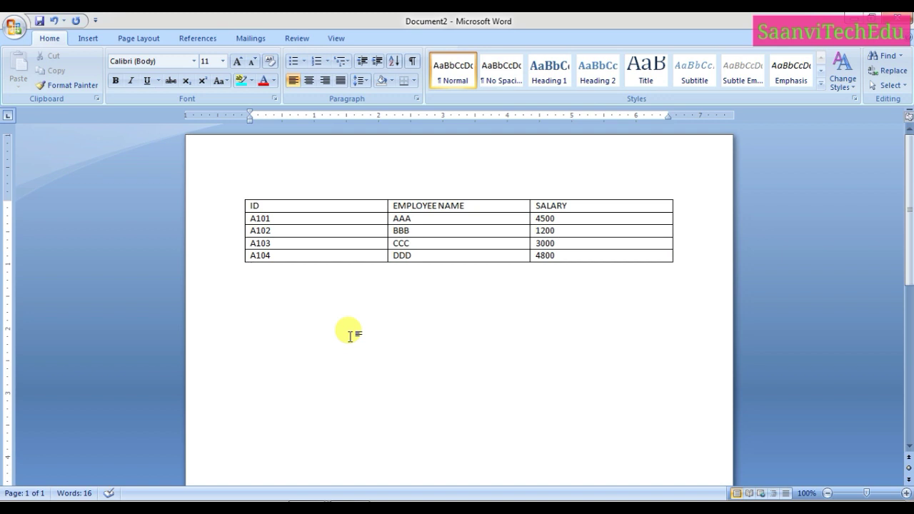
left_click(88, 38)
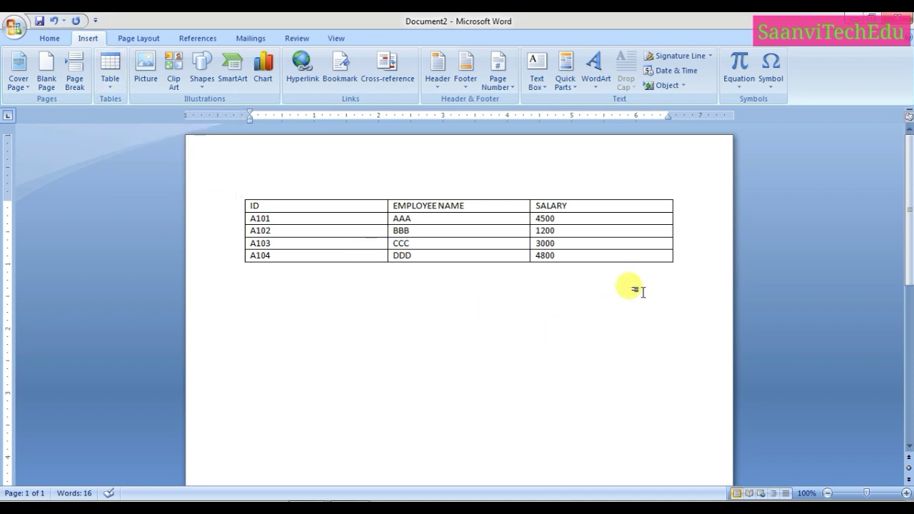
mouse_move(670, 259)
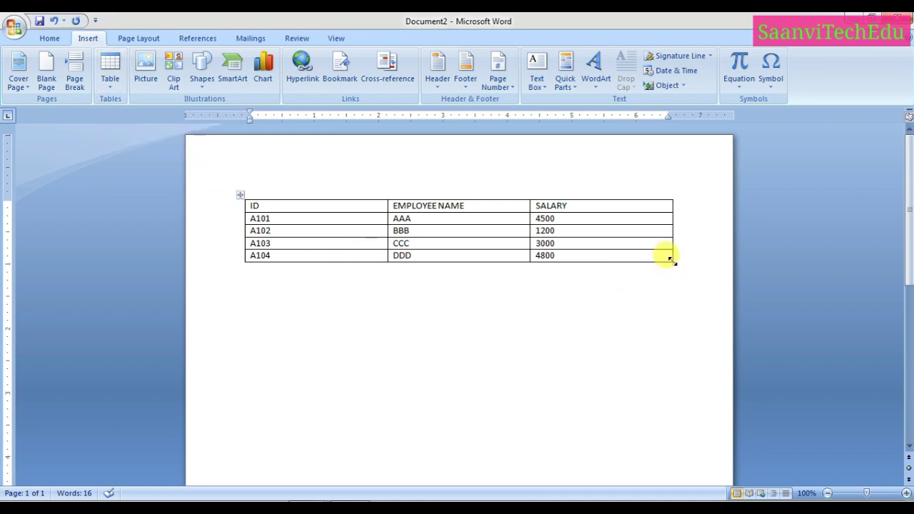
mouse_move(669, 258)
left_mouse_down()
mouse_move(428, 265)
mouse_move(511, 306)
left_mouse_up()
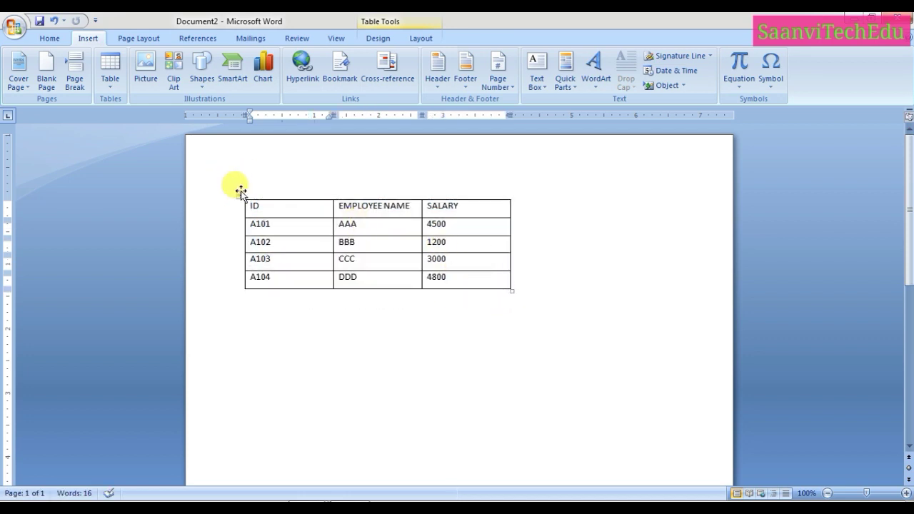
left_click_drag(241, 192, 393, 195)
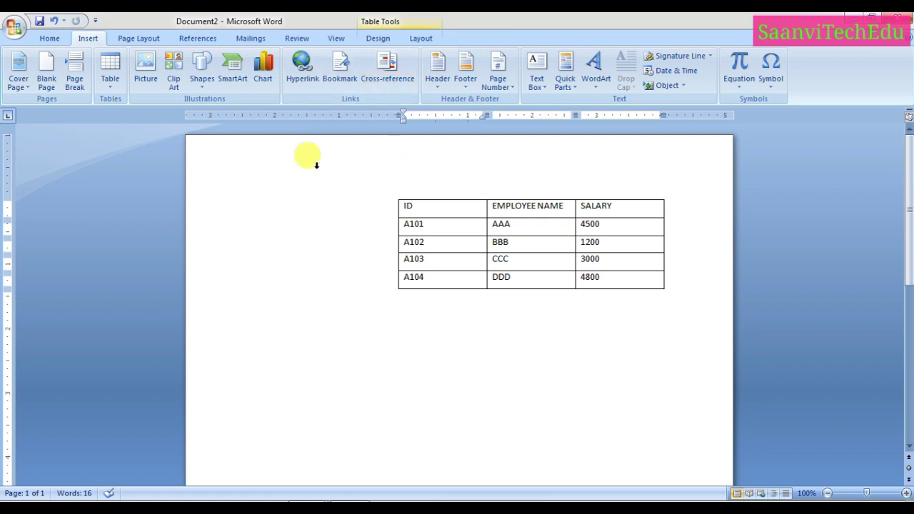
- In the new blank document, choose Draw Table from Insert > Table
left_click(109, 72)
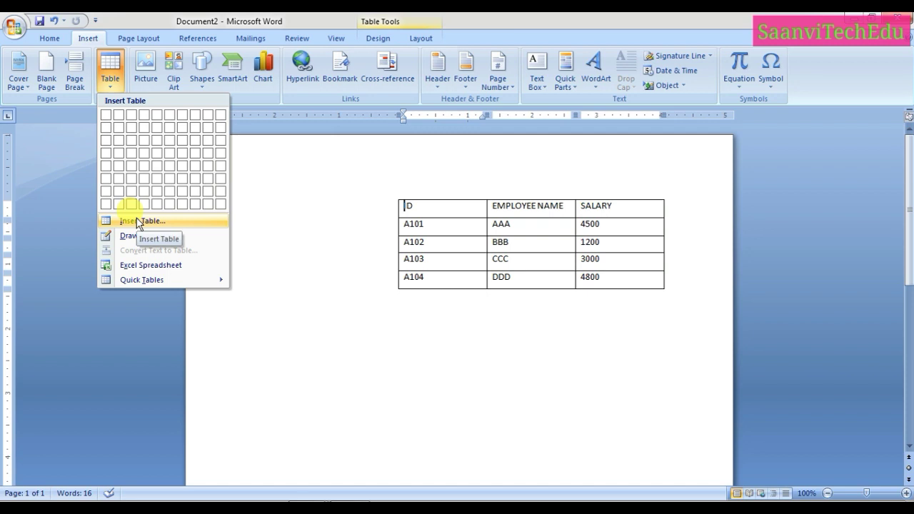
left_click(296, 324)
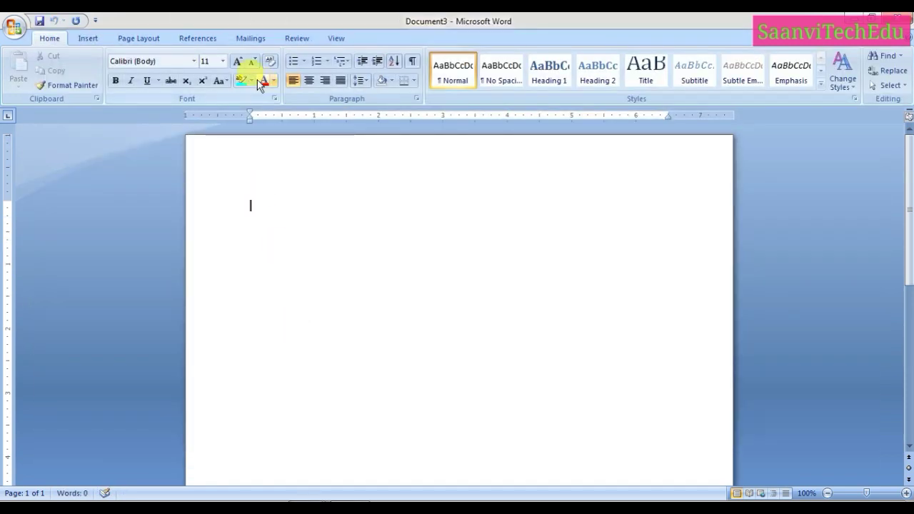
left_click(88, 39)
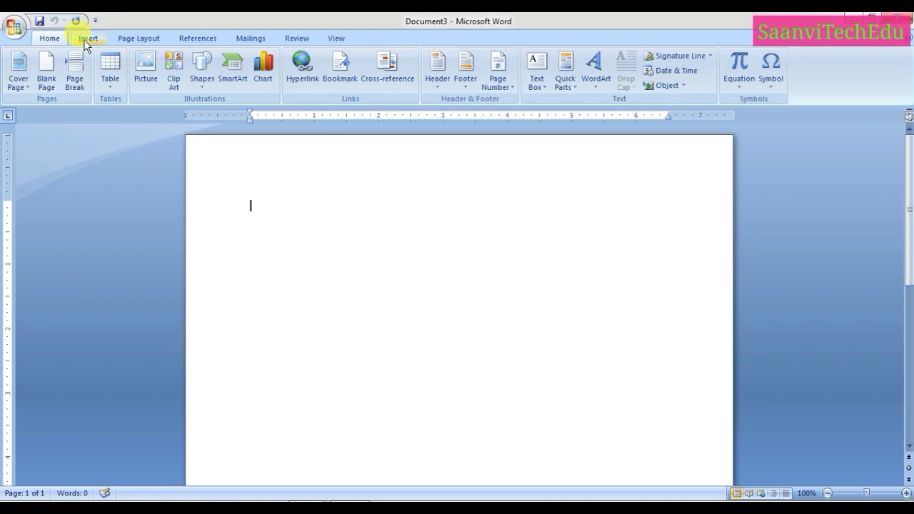
left_click(123, 80)
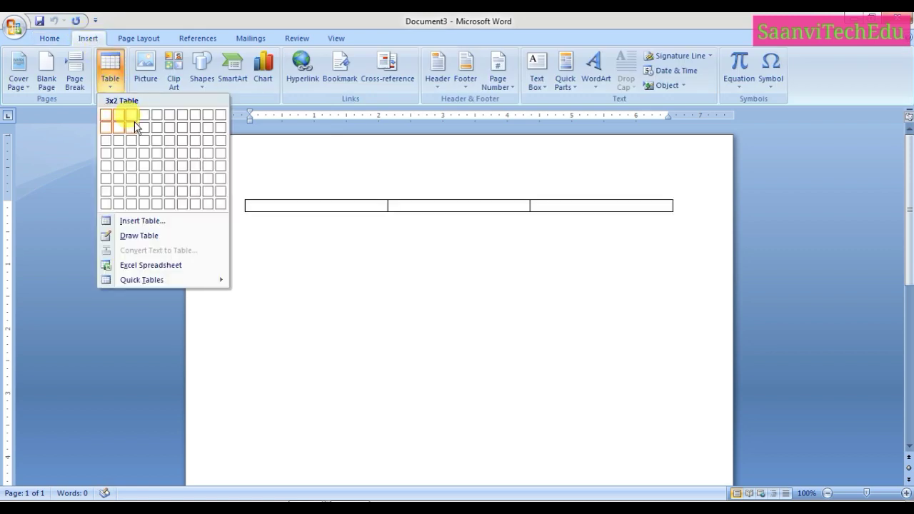
left_click(140, 242)
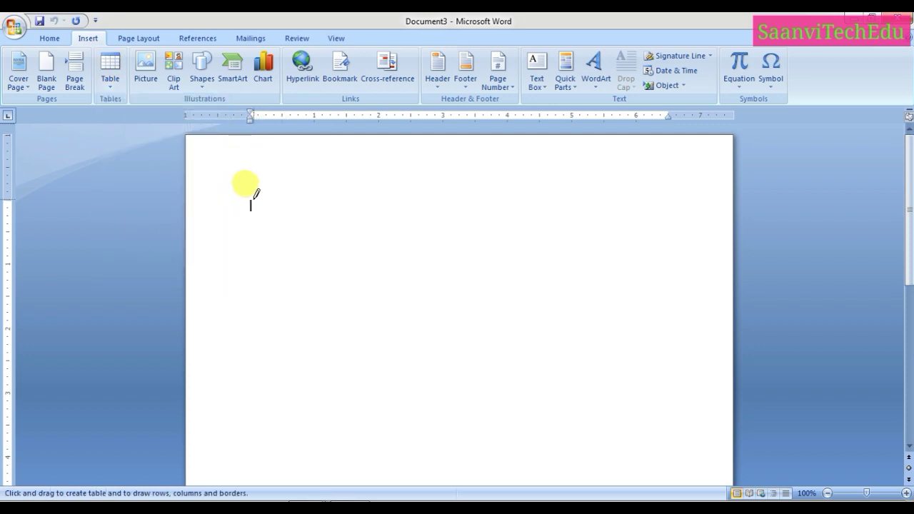
- Draw a rectangular table outline, set line weight to 1½ pt and pick a pen colour
left_click_drag(250, 199, 443, 317)
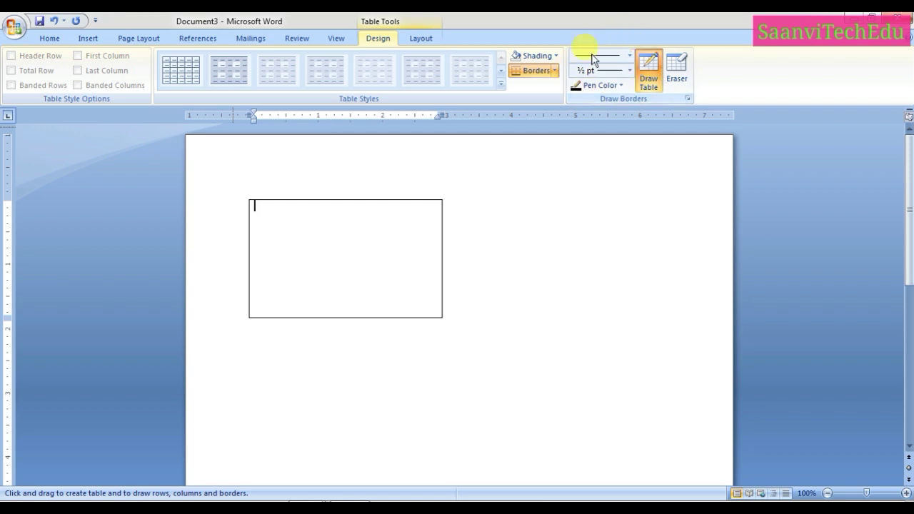
left_click(630, 70)
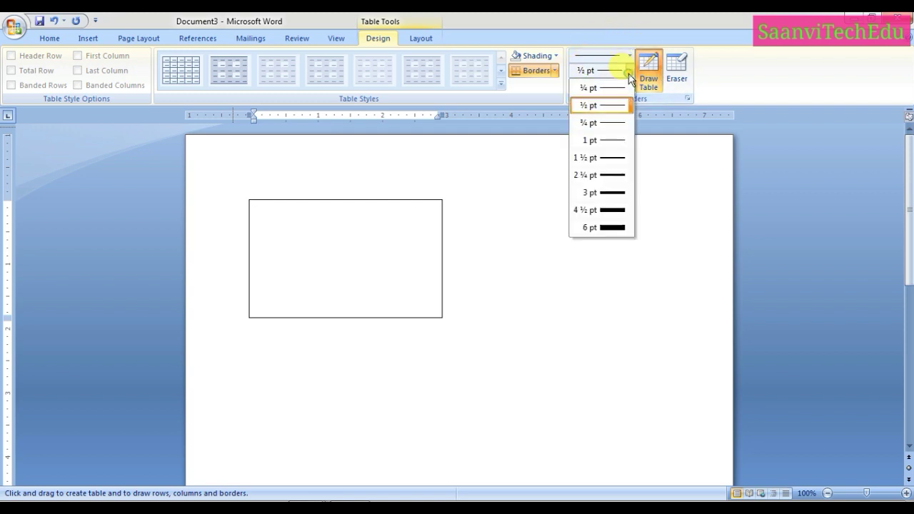
left_click(614, 160)
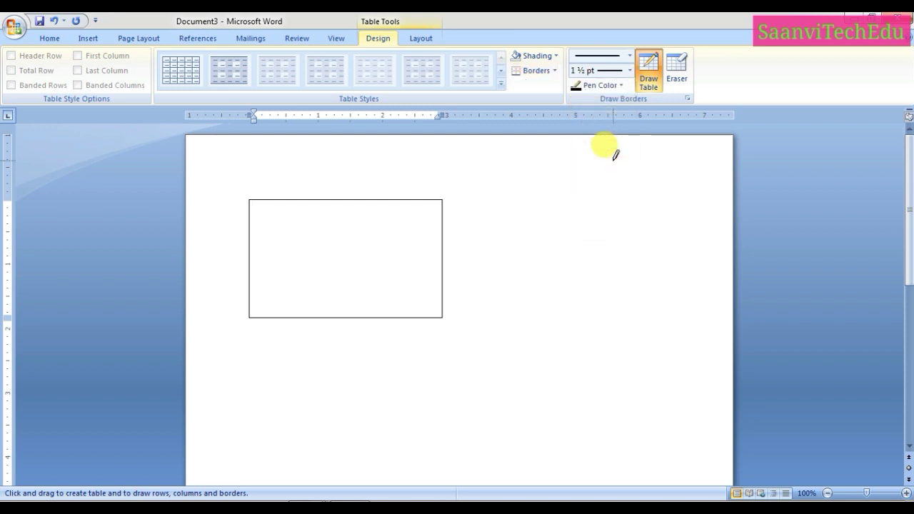
left_click(622, 86)
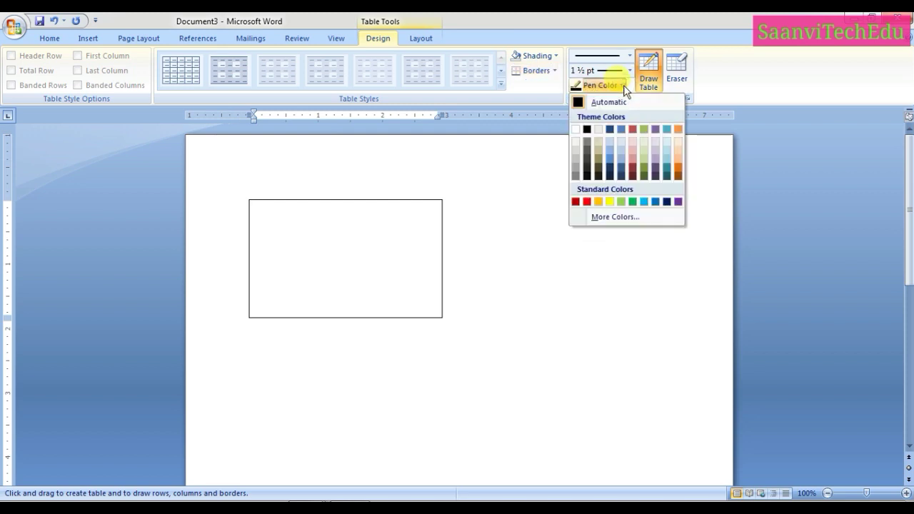
left_click(592, 175)
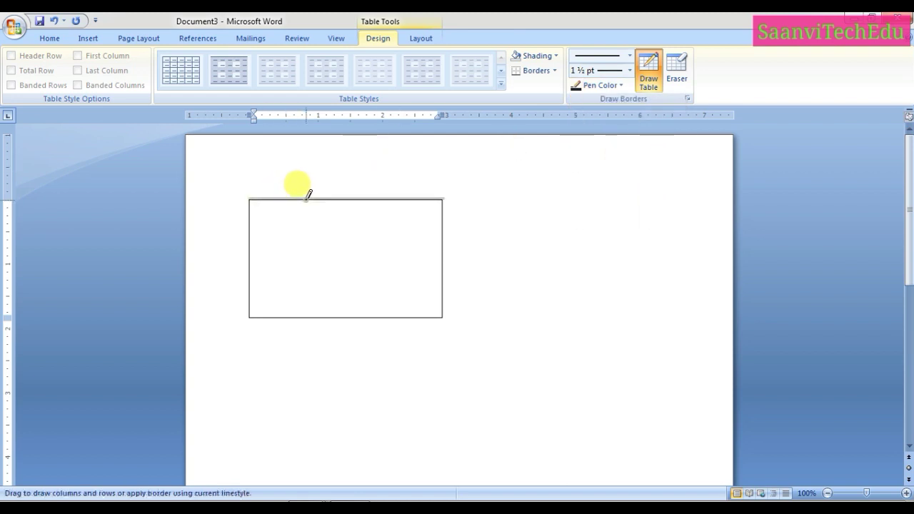
- Draw three vertical and three horizontal lines inside the outline to form a 4×4 grid
left_click_drag(306, 211, 310, 269)
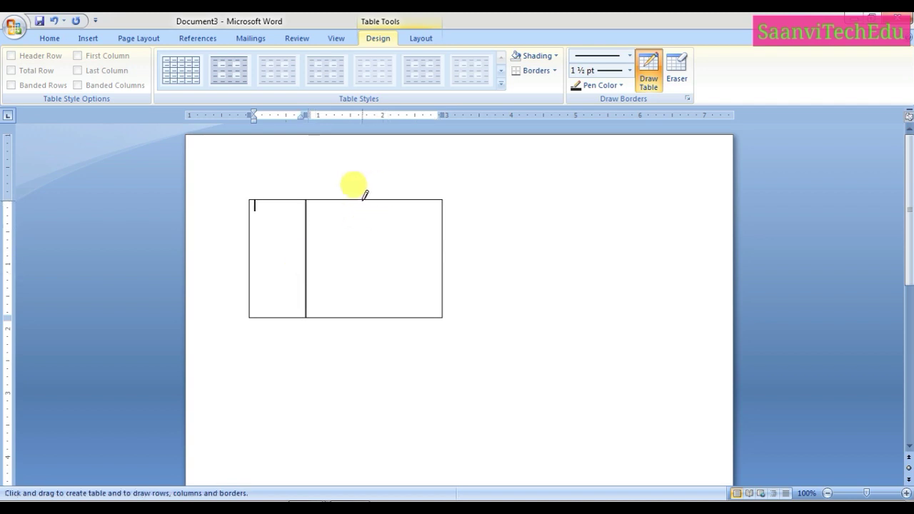
left_click_drag(363, 199, 367, 269)
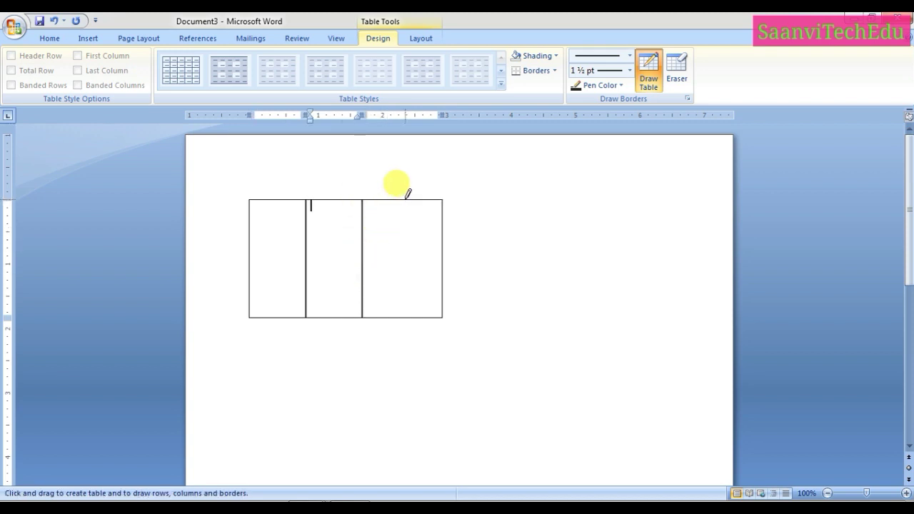
left_click_drag(407, 199, 412, 278)
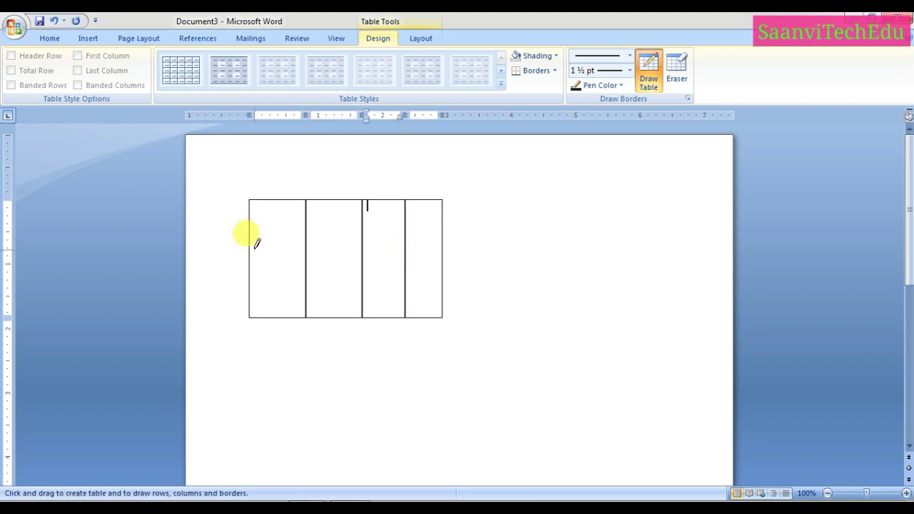
left_click_drag(251, 225, 443, 226)
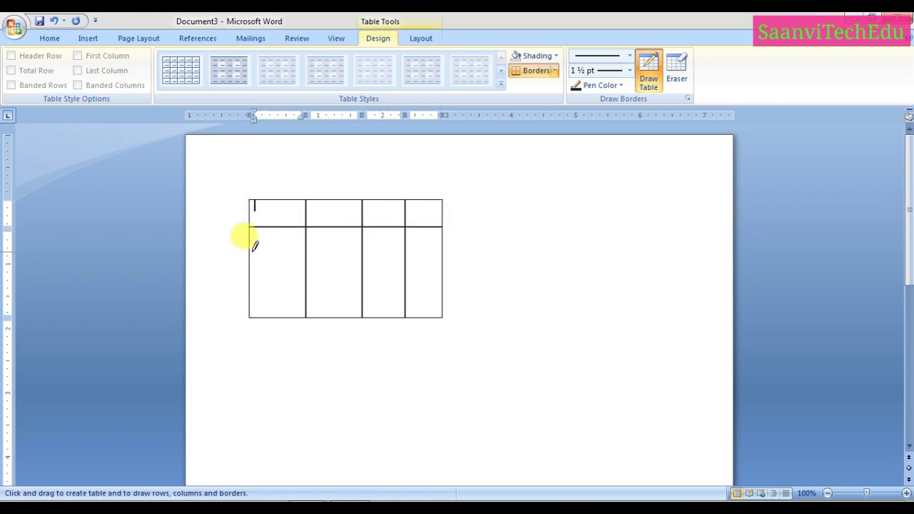
left_click(253, 246)
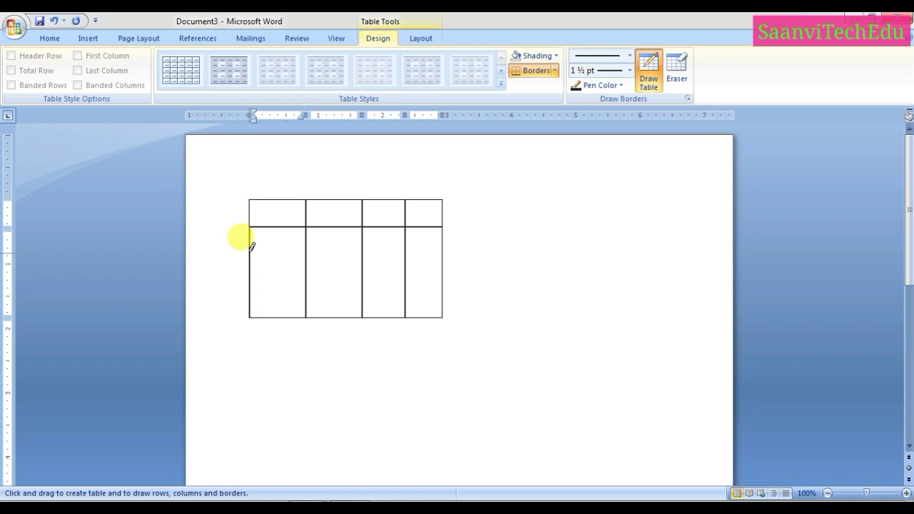
left_click_drag(251, 250, 418, 254)
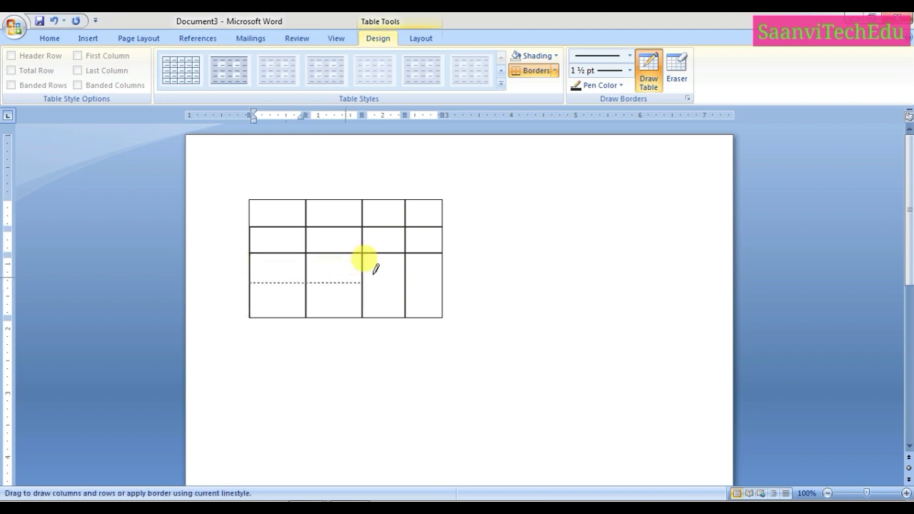
left_click_drag(252, 282, 415, 266)
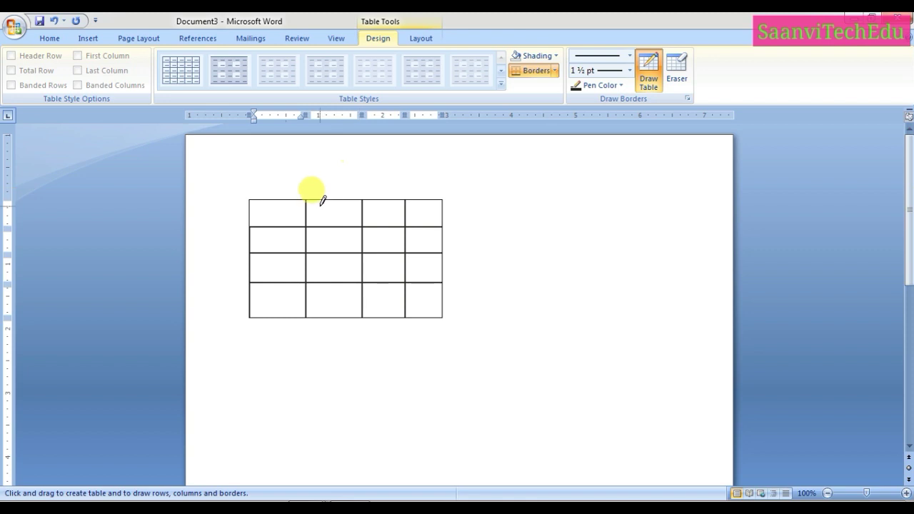
- Stop drawing and enter the NUMBER and MARKS headings, then 101, 102, 103 down the first column
left_click(651, 85)
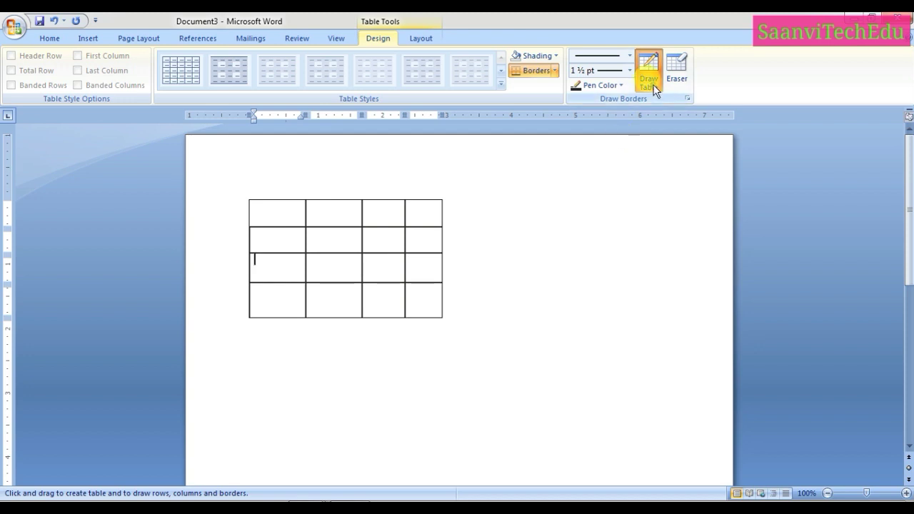
left_click(278, 208)
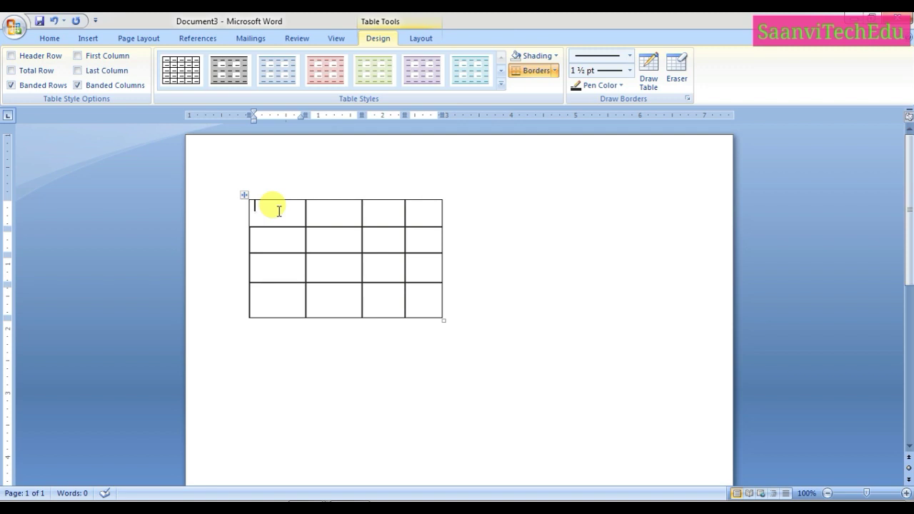
type("NUMBER")
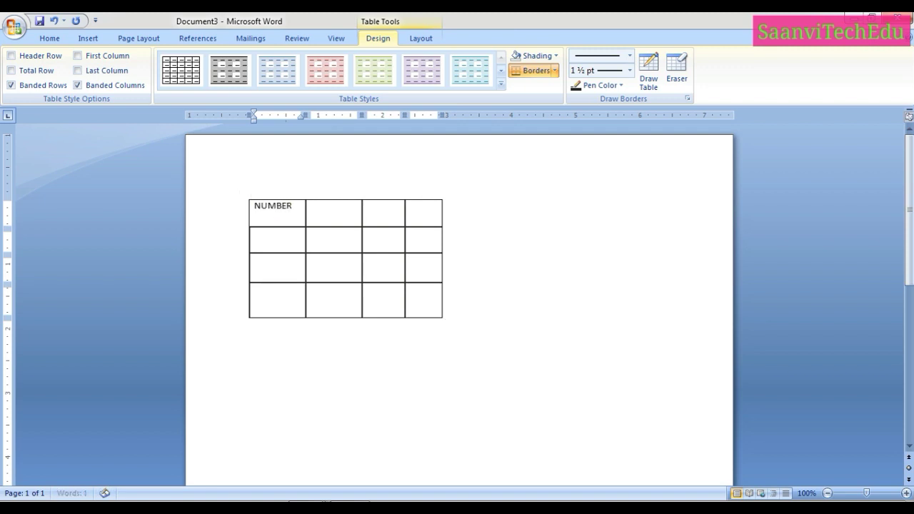
left_click(322, 215)
type("MARKS")
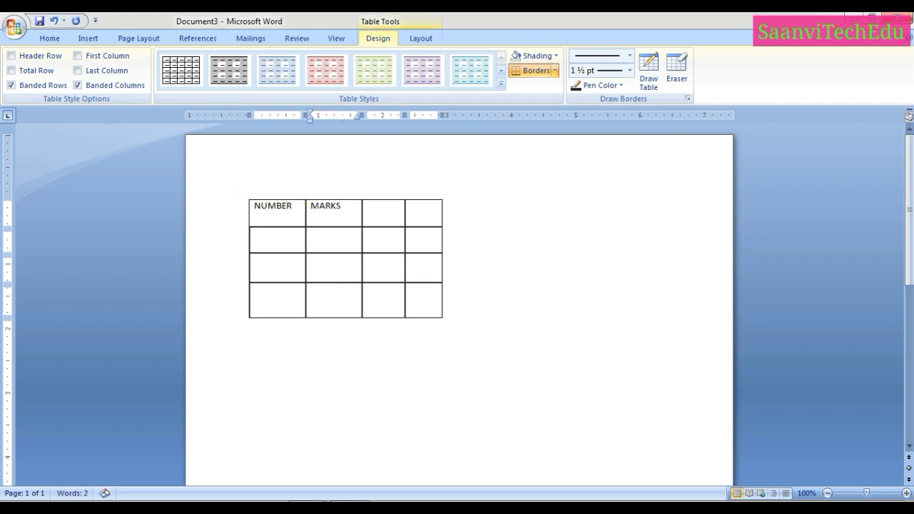
left_click(281, 239)
type("101")
key("Down")
type("102")
key("Down")
type("103")
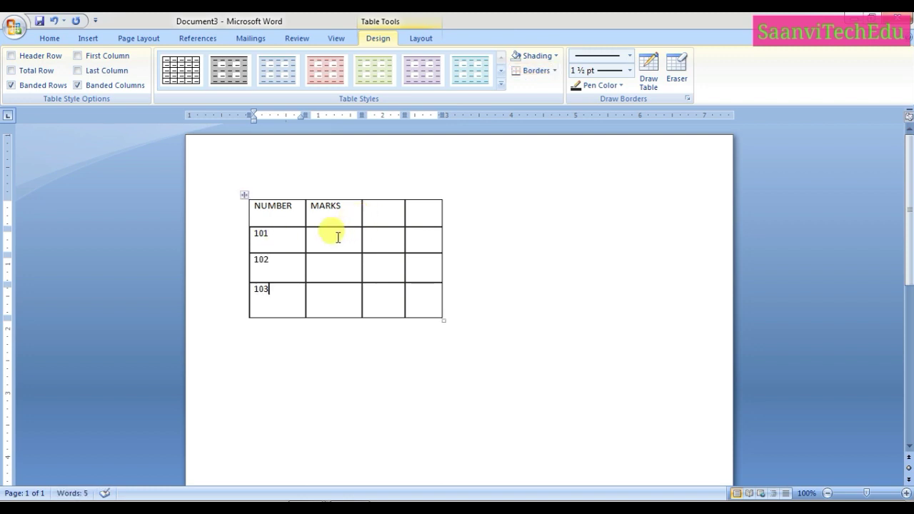
- Enter marks 45, 12, 19, then the RESULT heading with results P, K, L
left_click(330, 236)
type("45")
key("Down")
type("12")
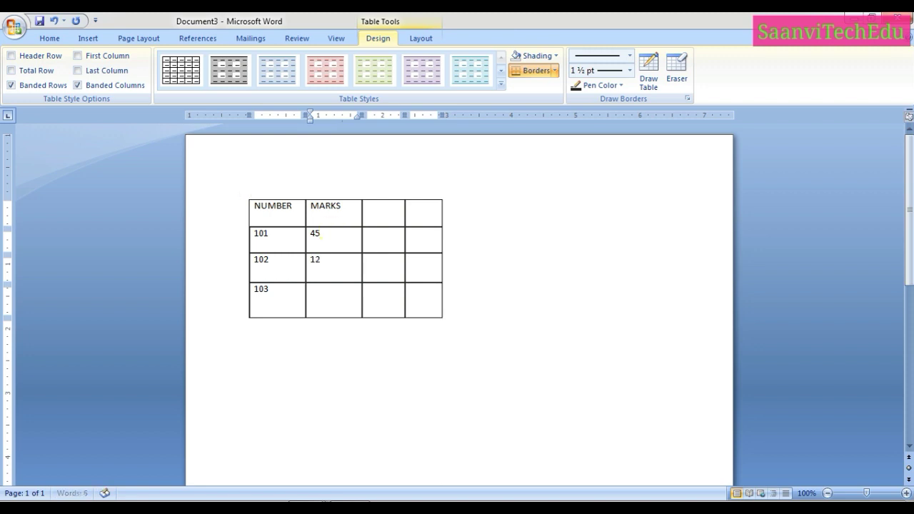
key("Down")
type("19")
left_click(373, 210)
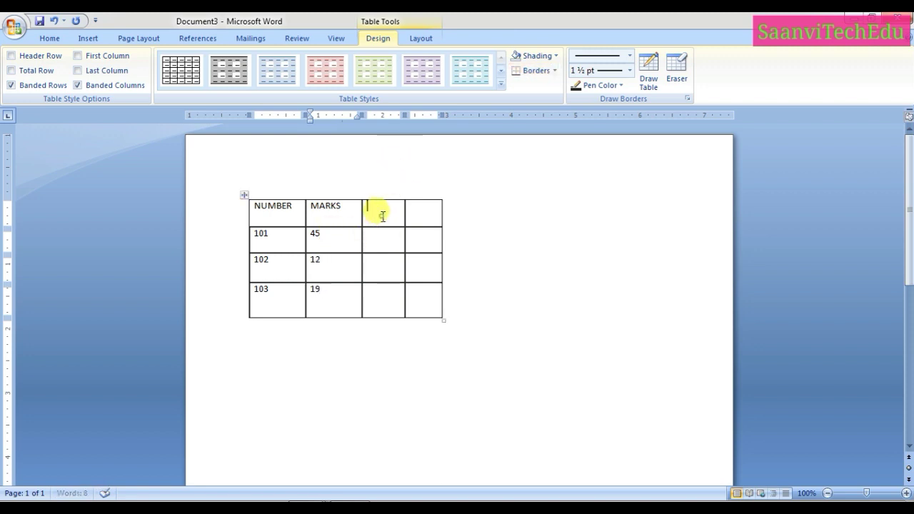
type("RESULT")
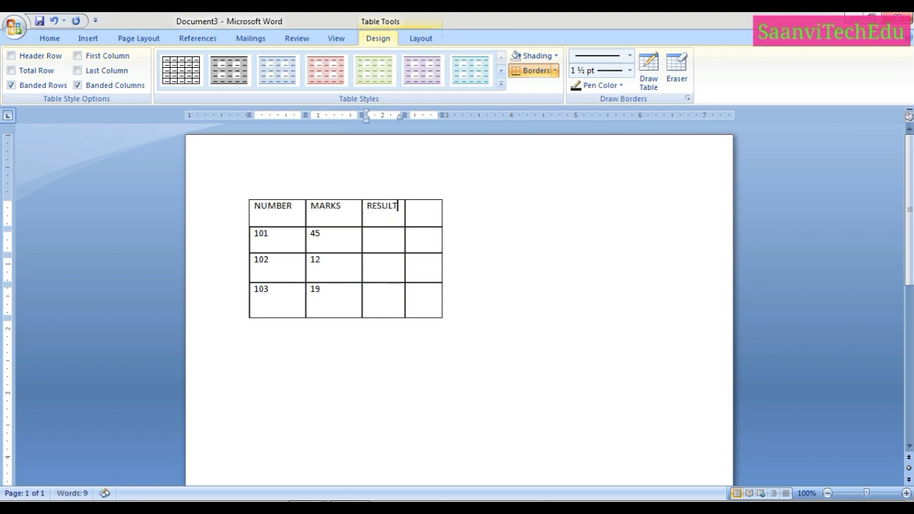
left_click(381, 238)
type("P")
key("Down")
type("K")
key("Down")
type("L")
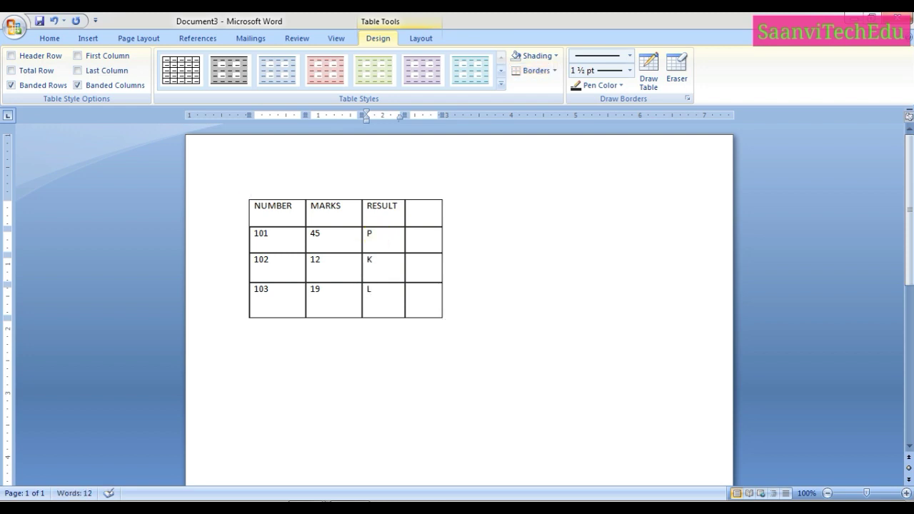
- Add the GRADE heading with grades PP+, FF-, JJ+ for rows 101–103
left_click(422, 207)
type("GRADE")
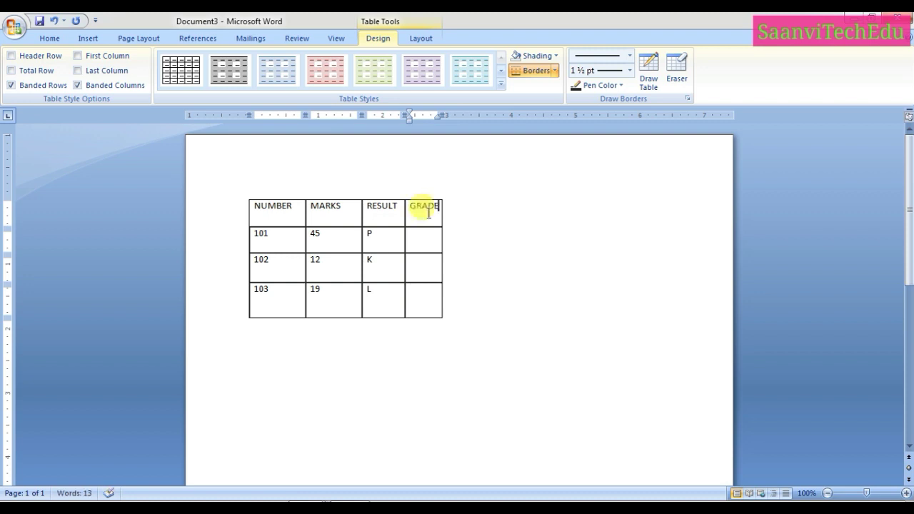
left_click(427, 235)
type("PP+")
key("Down")
type("FF")
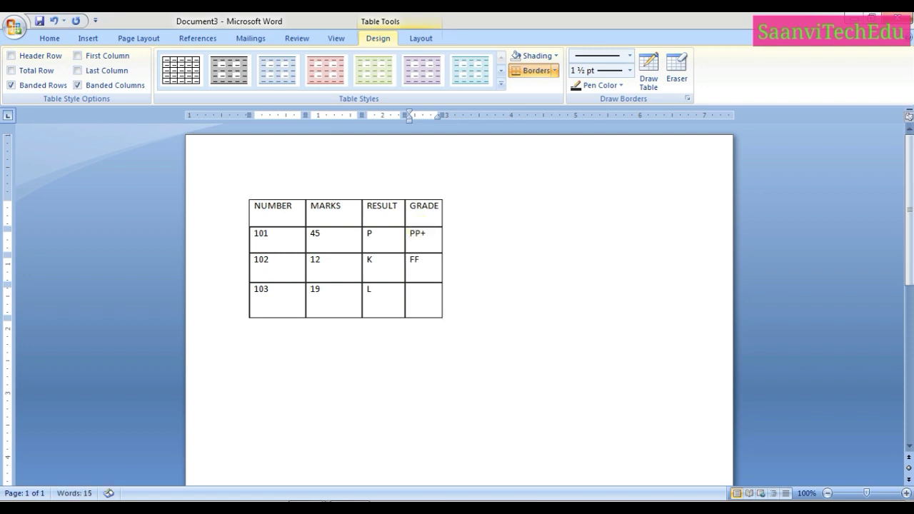
type("-")
key("Down")
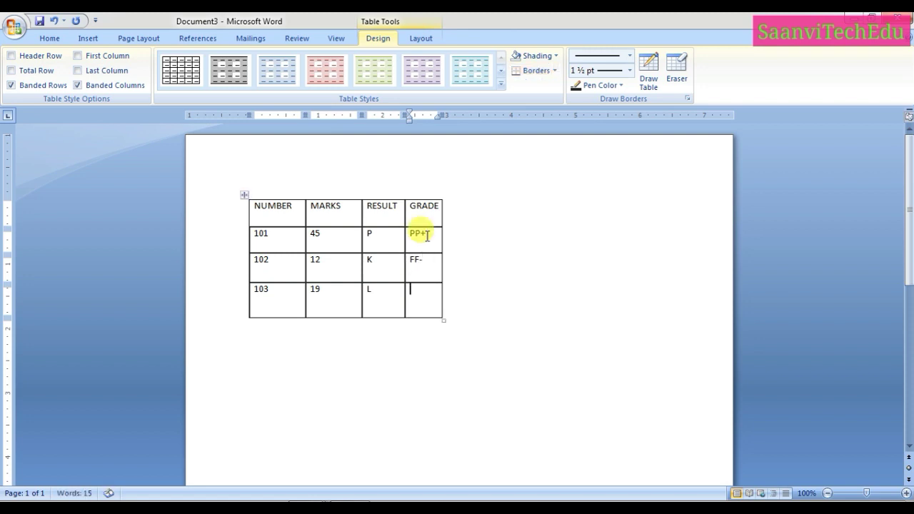
type("JJ+")
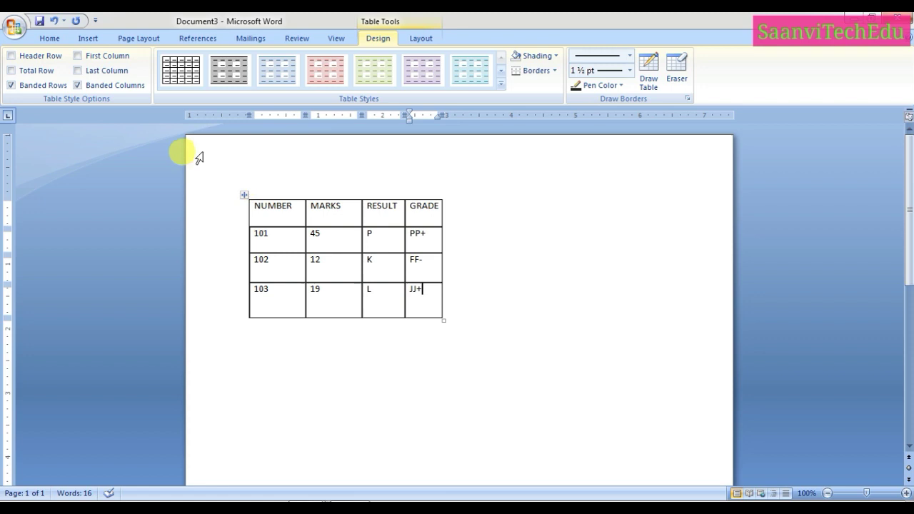
left_click(93, 39)
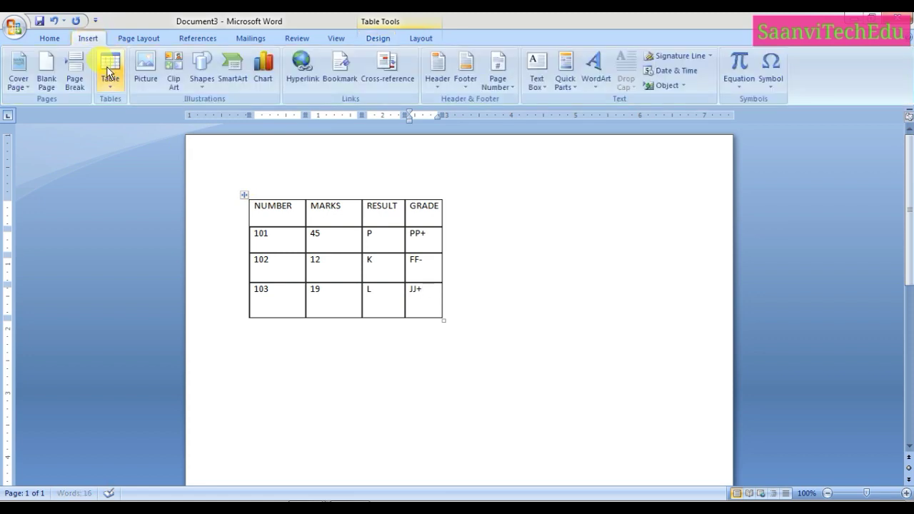
- Dismiss the Table dropdown without inserting anything and create a new blank document with Ctrl+N
left_click(110, 69)
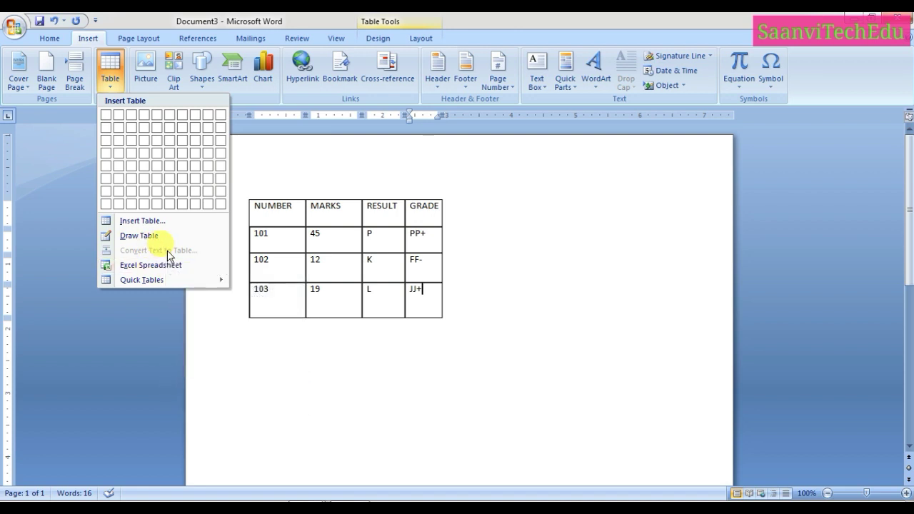
left_click(343, 391)
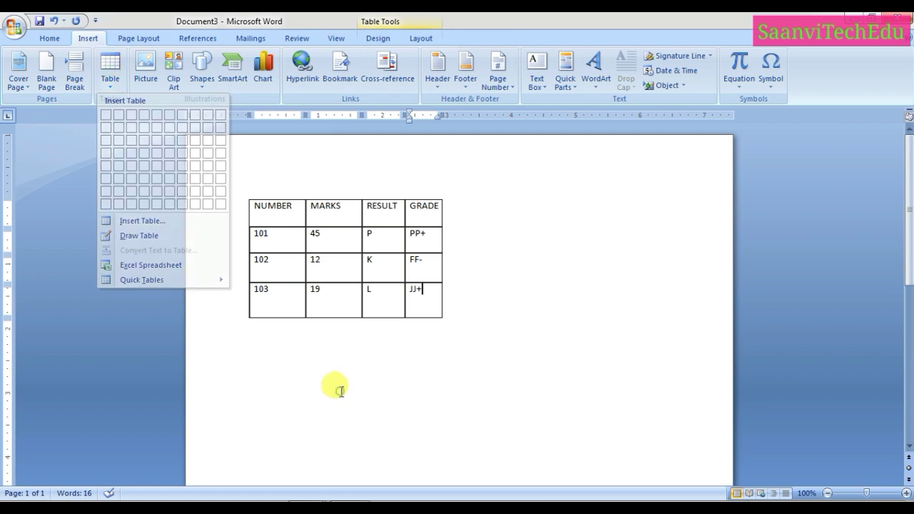
key("ctrl+n")
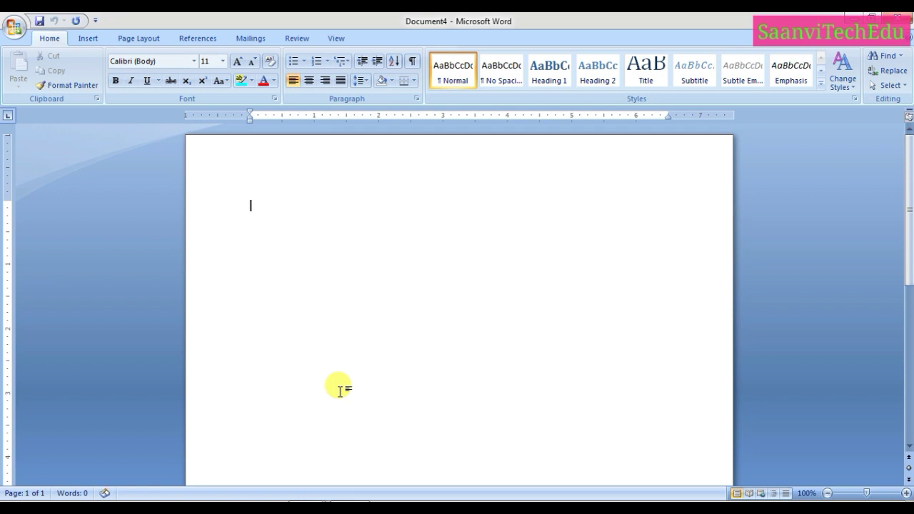
- Type the names MUKUL, WASEEM, SAURABH one per line, followed by MAHVEERMEGHA
type("R")
key("BackSpace")
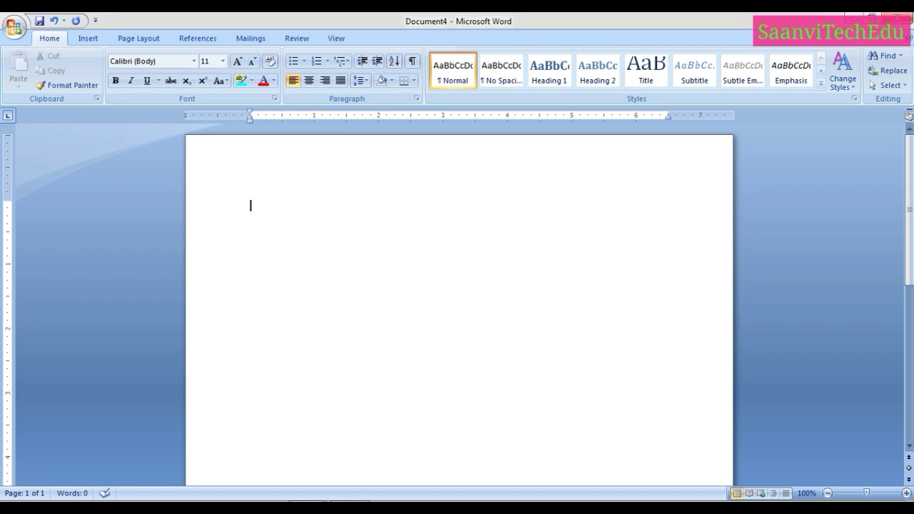
type("MUKUL")
key("Return")
type("WASEEM")
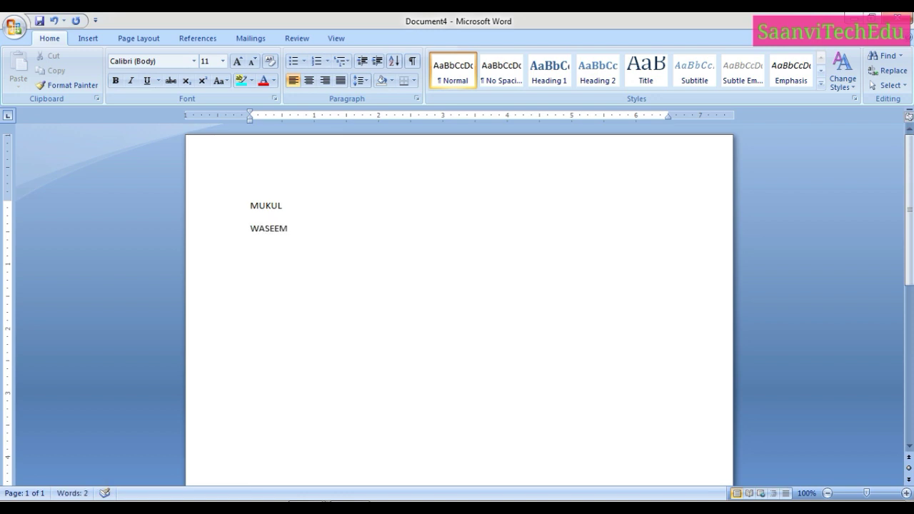
key("Return")
type("SAURAB")
type("H")
key("Return")
type("MAHVEERMEGHA")
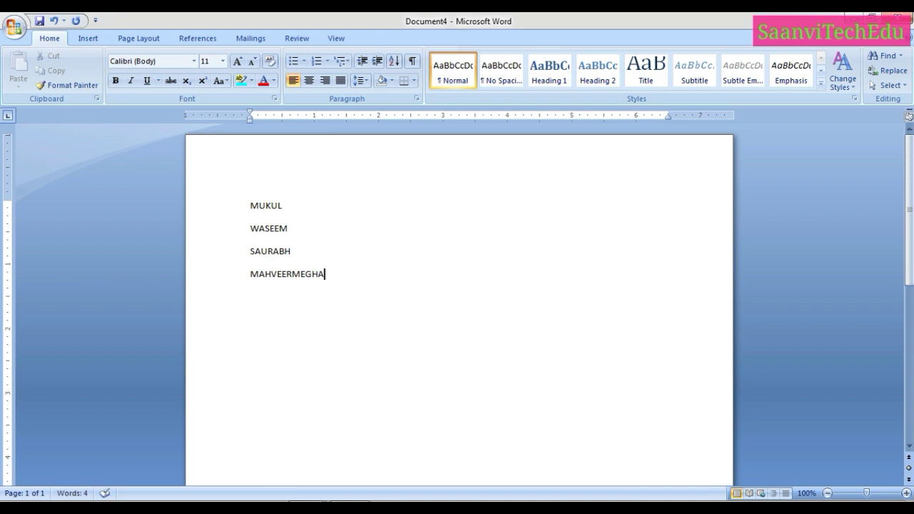
- Split MAHVEER and MEGHA onto separate lines, then add NEERAJ, SAMDANI and RAJU
key("Left")
key("Left")
key("Left")
key("Left")
key("Left")
key("Return")
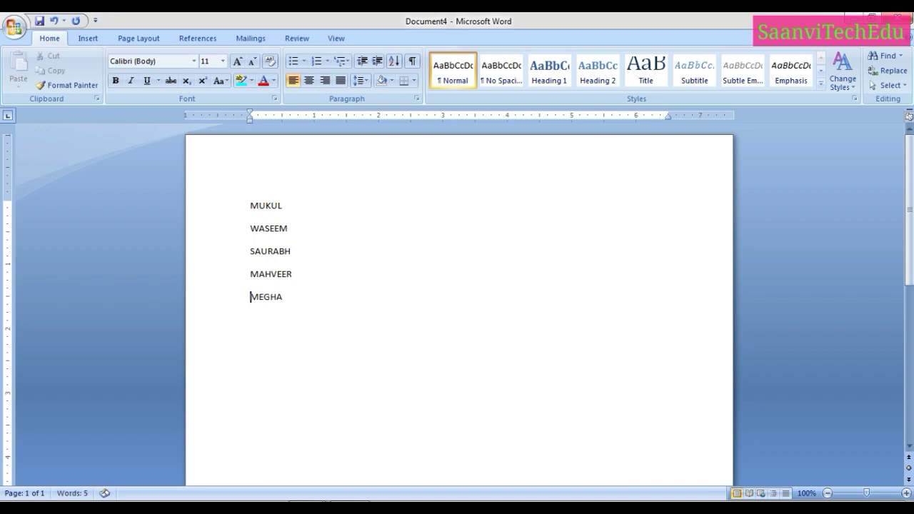
key("Right")
key("Right")
key("Right")
key("Right")
key("Right")
type("NEERAK")
key("BackSpace")
type("J")
key("Return")
type("SAMDANI")
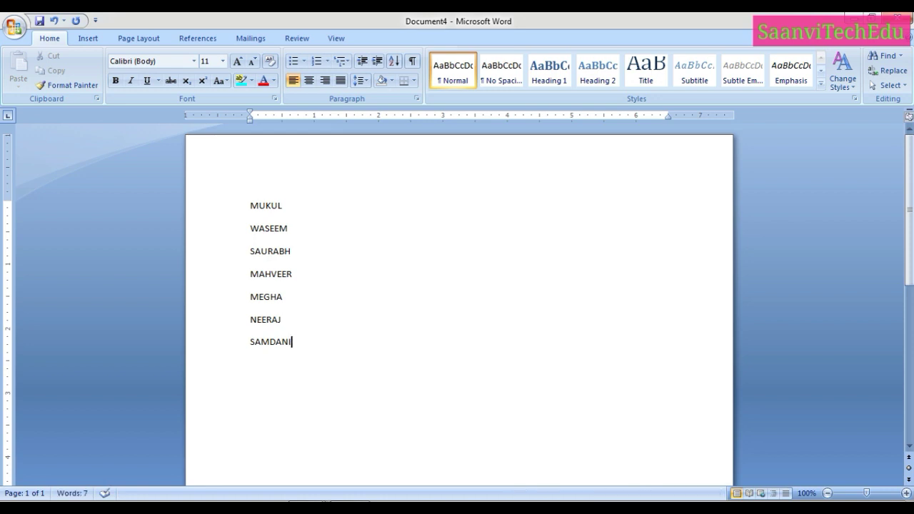
key("Return")
type("RAJU")
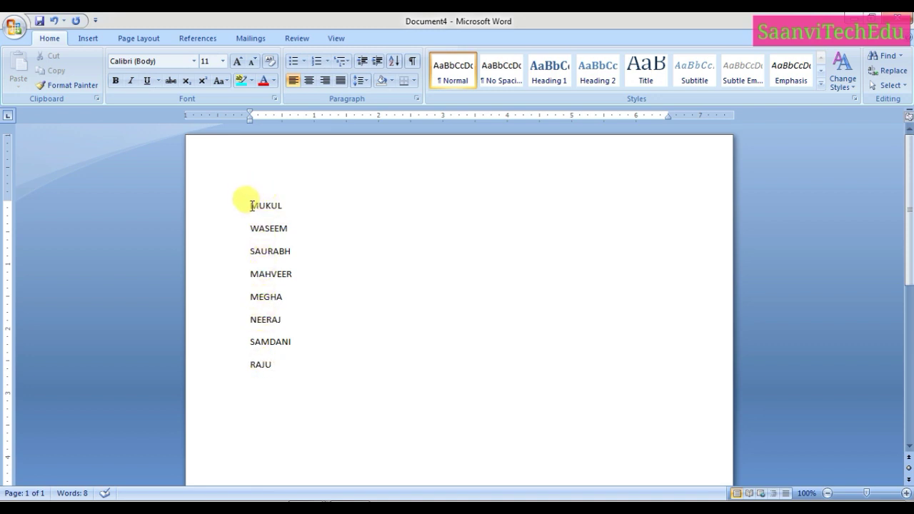
- Select the eight names MUKUL through RAJU and choose Convert Text to Table
left_click_drag(250, 206, 294, 367)
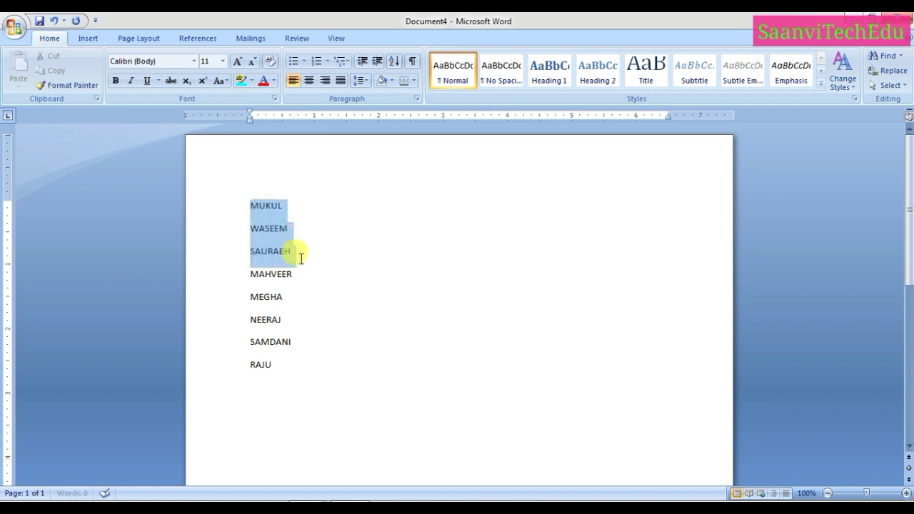
left_click(386, 250)
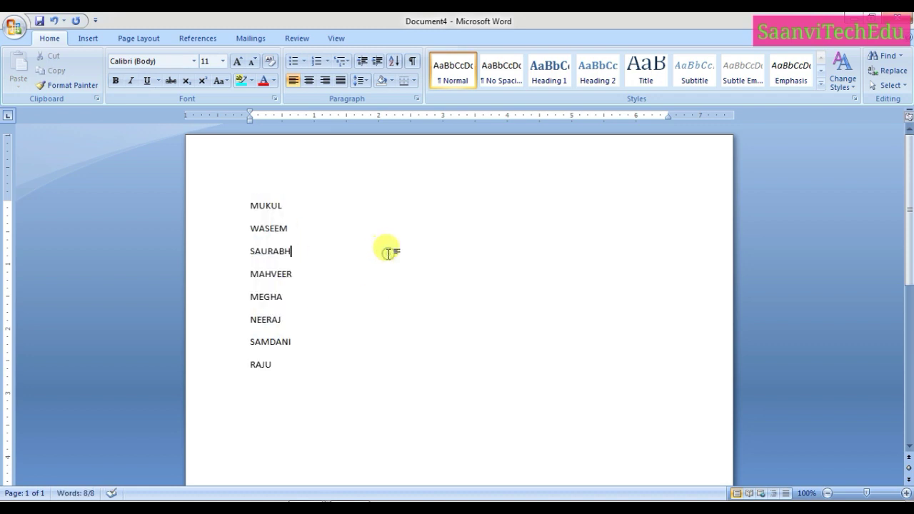
left_click(89, 38)
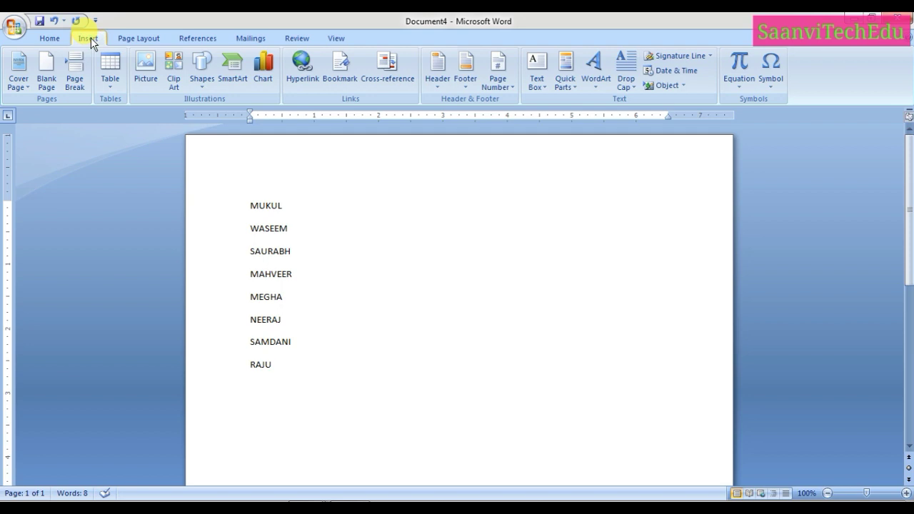
left_click(107, 74)
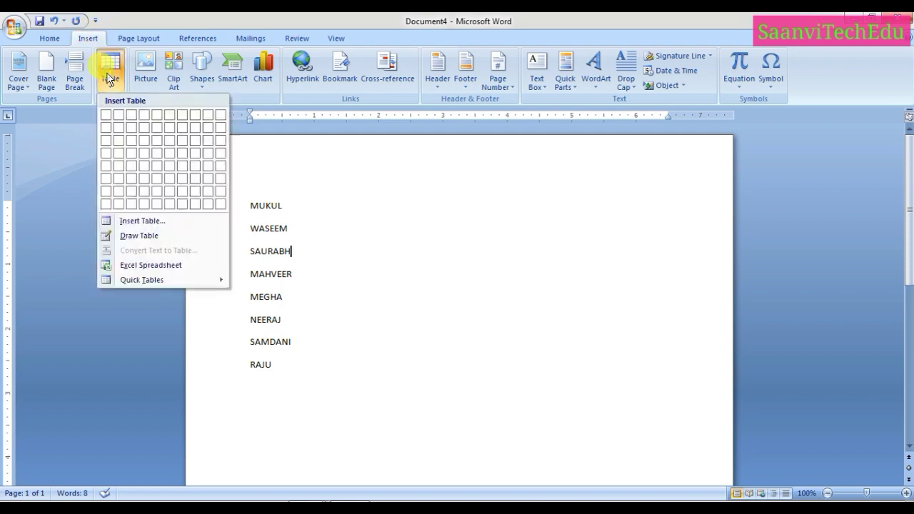
left_click(393, 235)
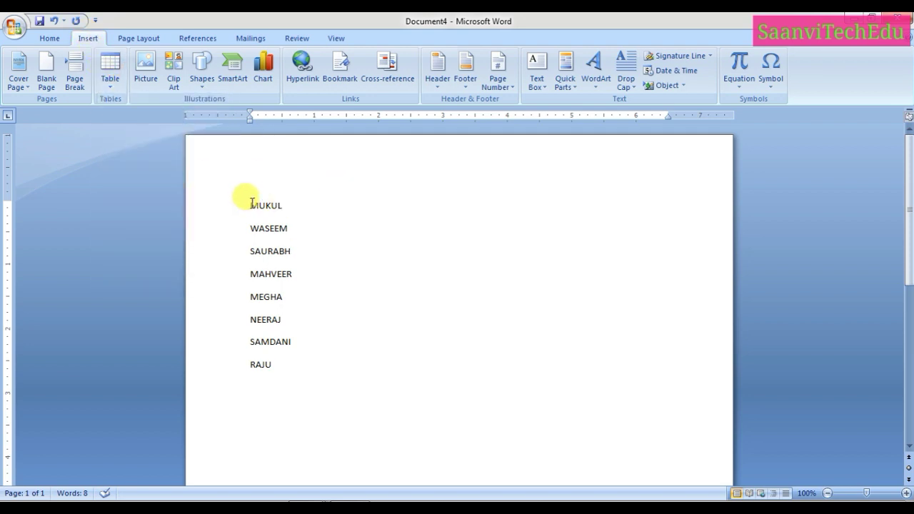
left_click_drag(250, 203, 292, 365)
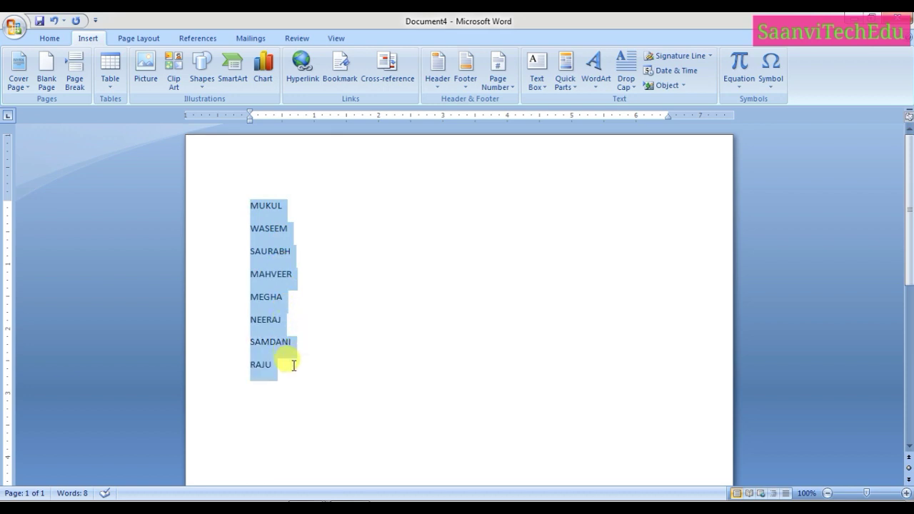
left_click(110, 71)
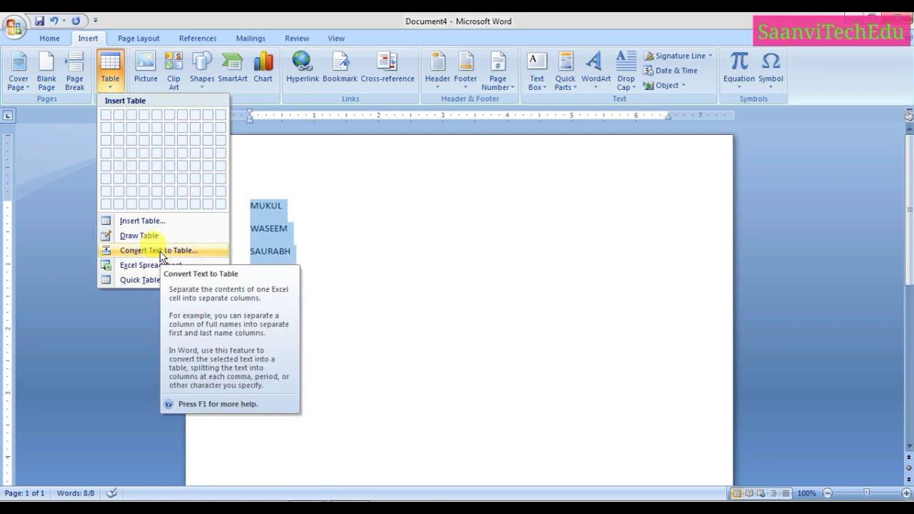
left_click(160, 251)
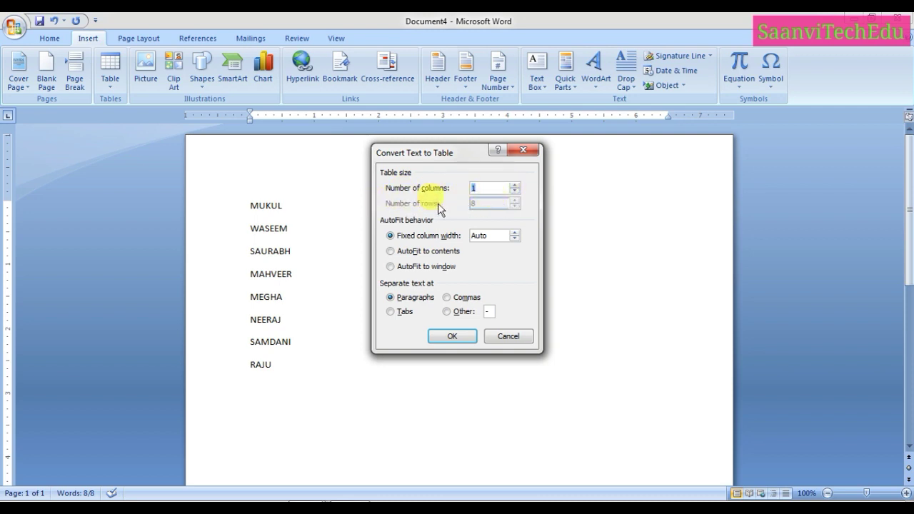
- Set the number of columns to 2 and confirm, producing a four-row names table
left_click(514, 185)
left_click(451, 337)
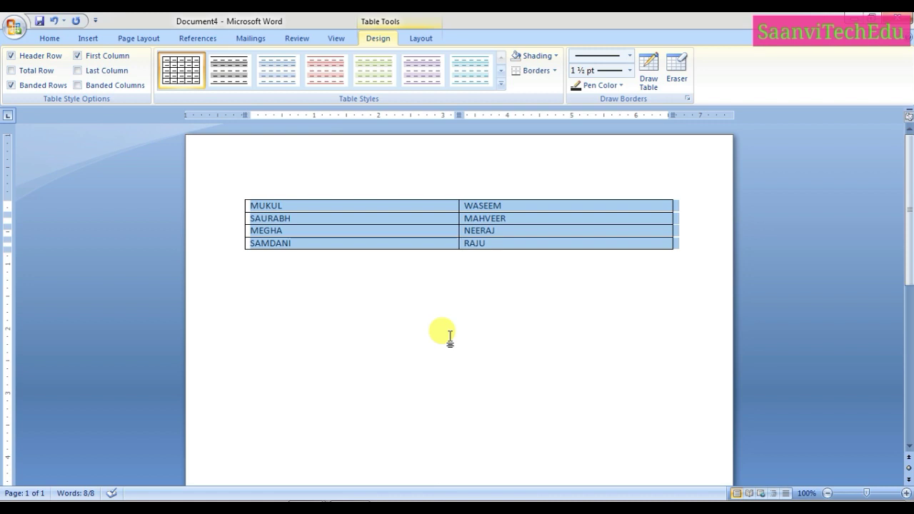
- Shrink the names table to about half width and drag it to a new spot on the page
left_click(541, 332)
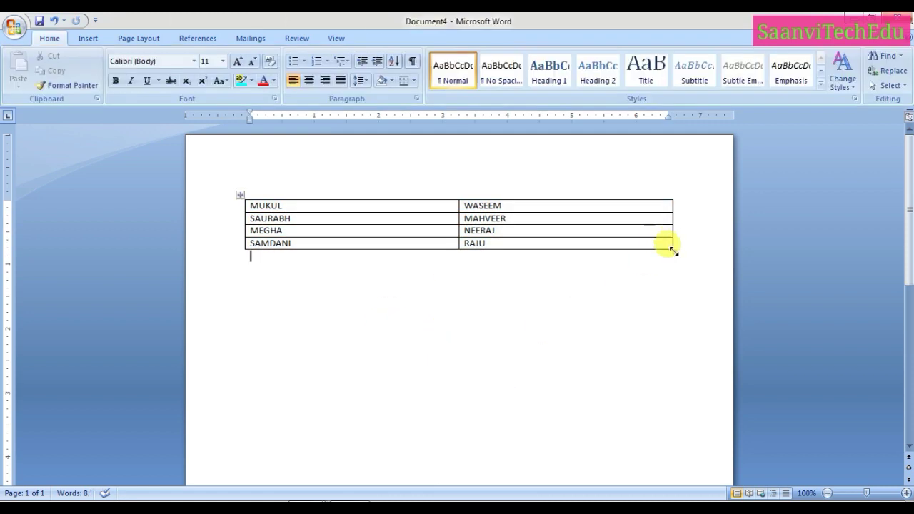
left_click_drag(670, 248, 446, 252)
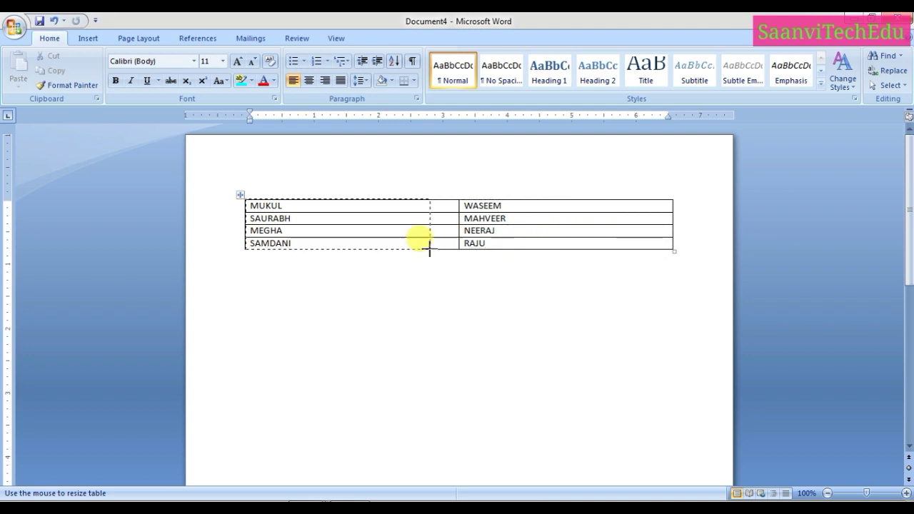
left_click_drag(446, 252, 460, 254)
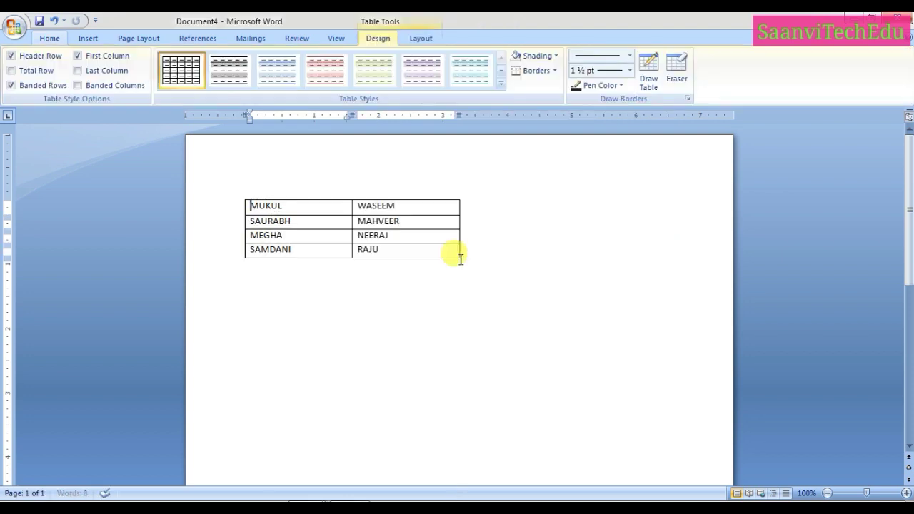
left_click(241, 193)
left_click_drag(241, 193, 480, 247)
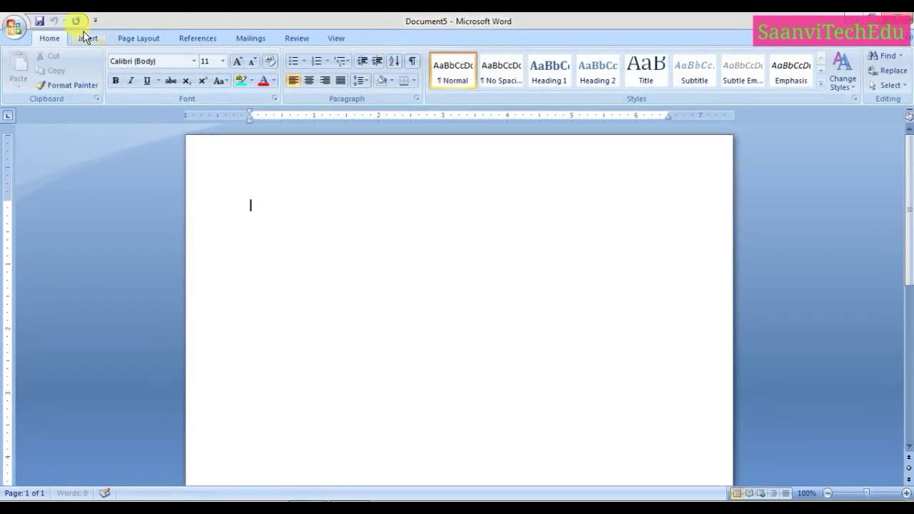
- Insert an Excel Spreadsheet object from the Insert tab's Table menu
left_click(85, 37)
left_click(110, 72)
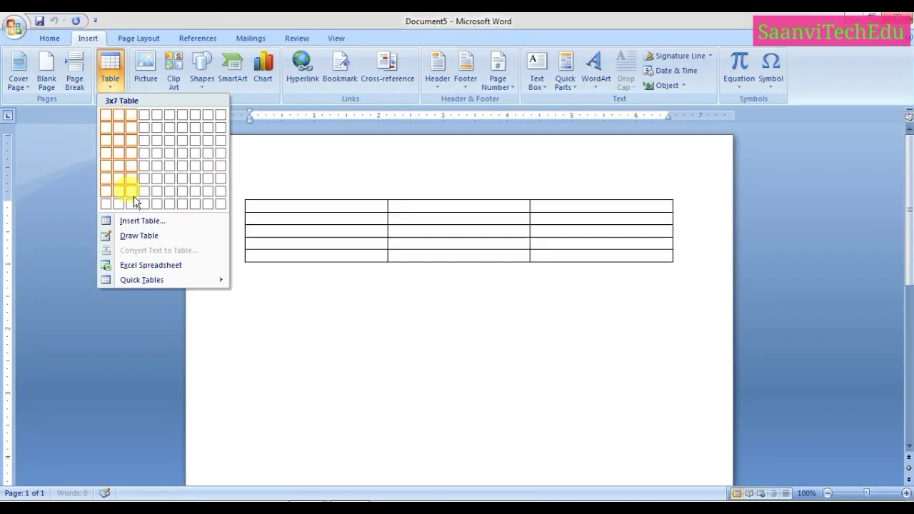
left_click(159, 267)
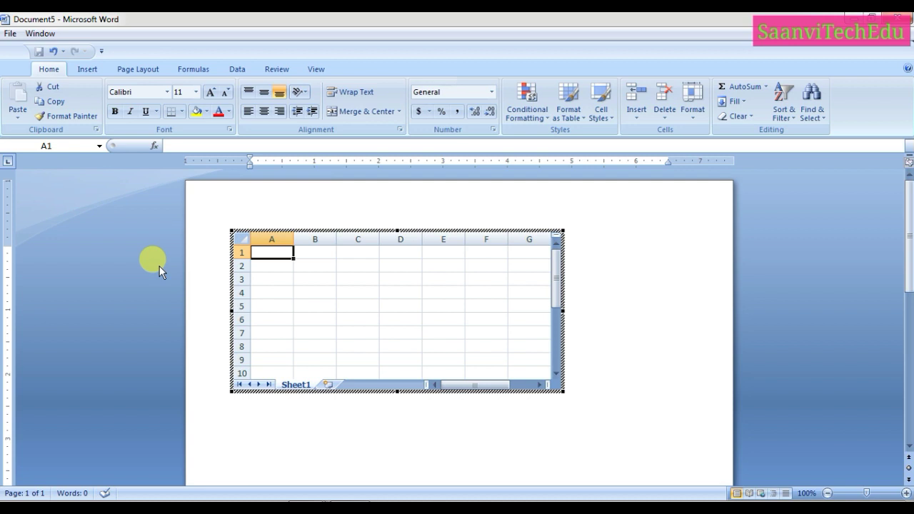
- Enter the heading READINGS in A1, widen column A, and enter PRICE in B1
type("READINGS")
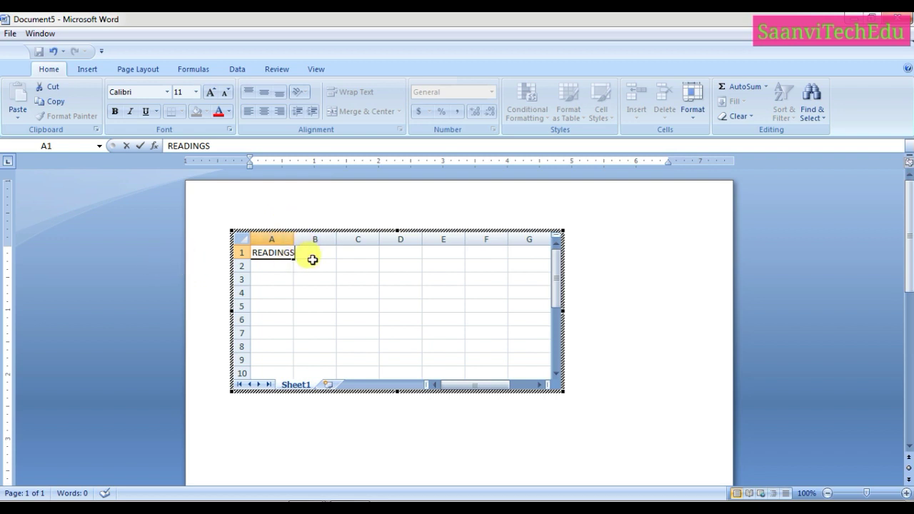
left_click(314, 265)
left_click_drag(293, 236, 305, 237)
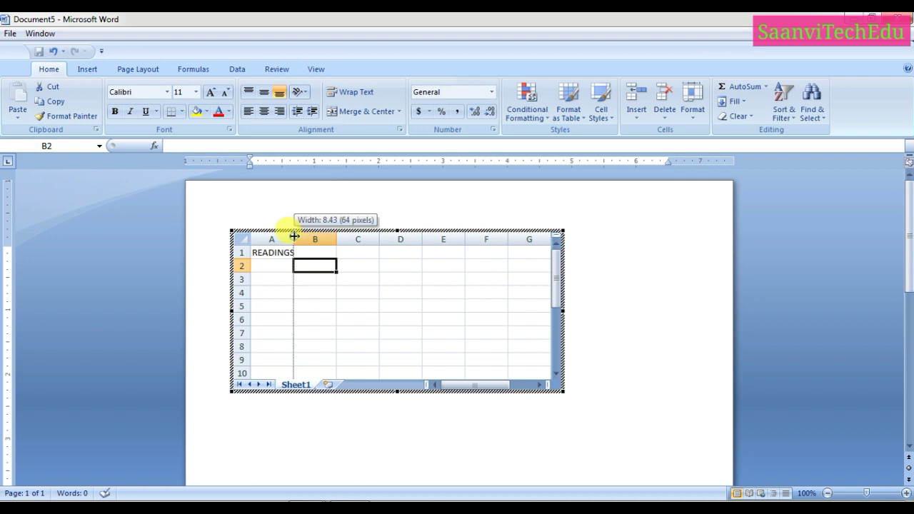
left_click(322, 254)
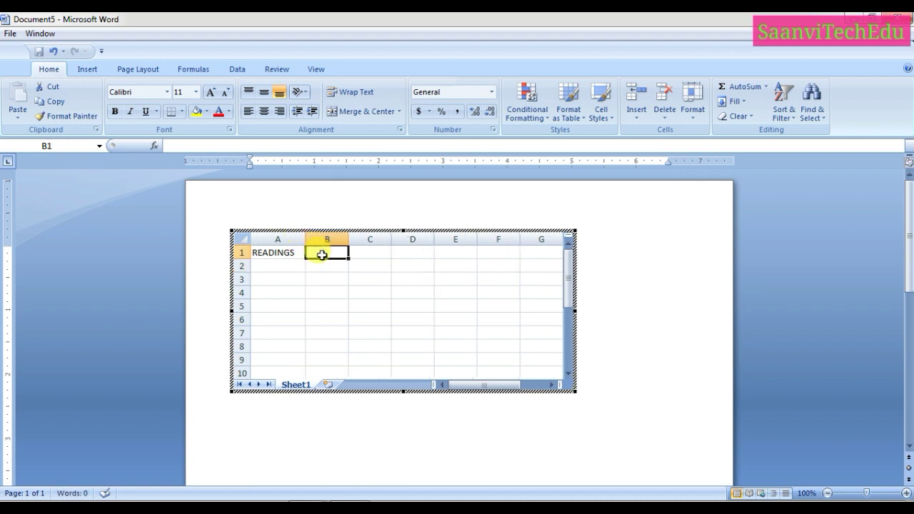
type("PRICE")
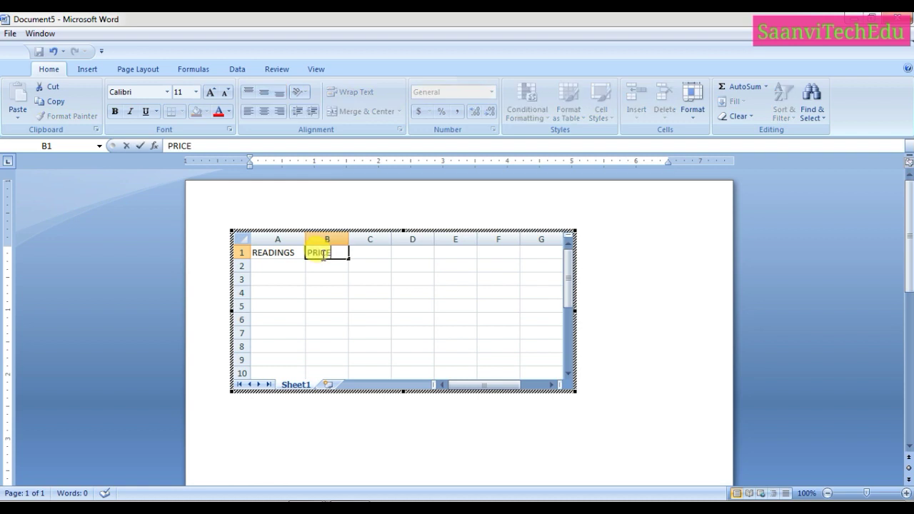
- Fill the READINGS column with 105, 110, 89, 45 and 300
left_click(287, 264)
type("105")
key("Return")
type("110")
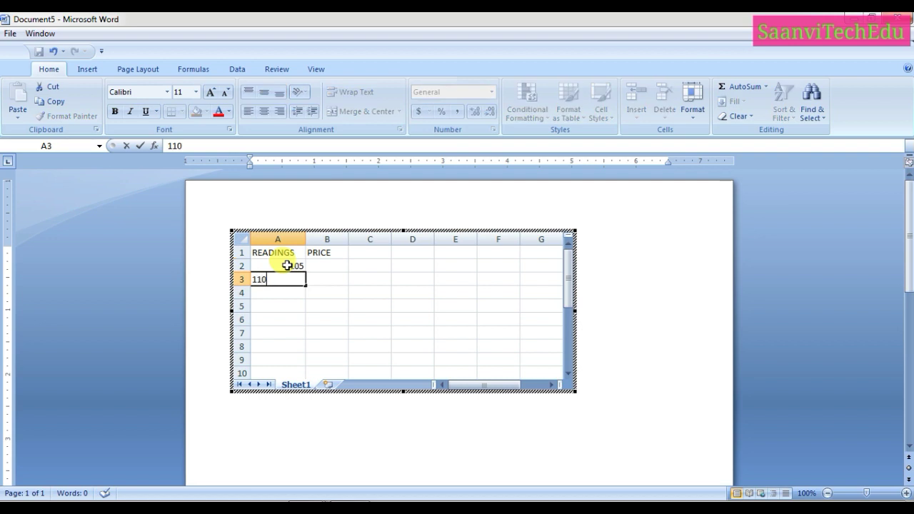
key("Tab")
key("Return")
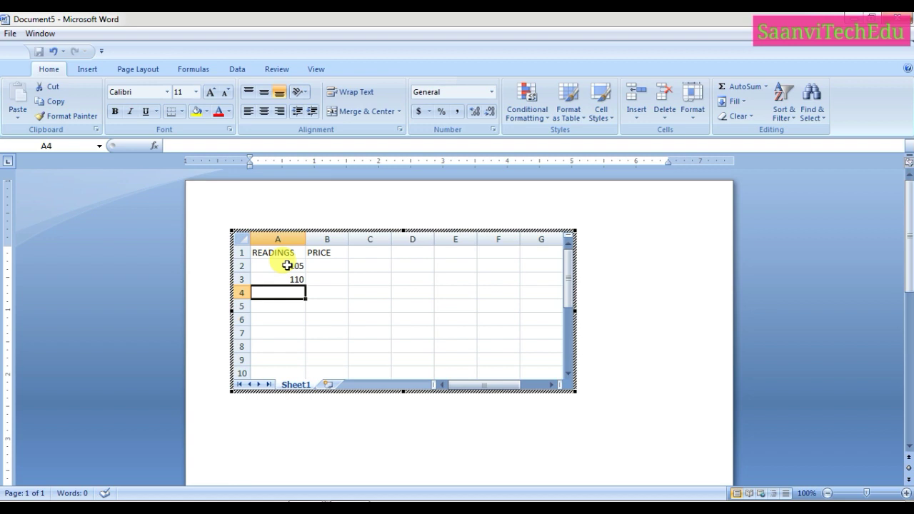
type("89")
key("Return")
type("45")
key("Return")
type("300")
- Fill the PRICE column with 2, 4, 6, 8 and 7
left_click(335, 265)
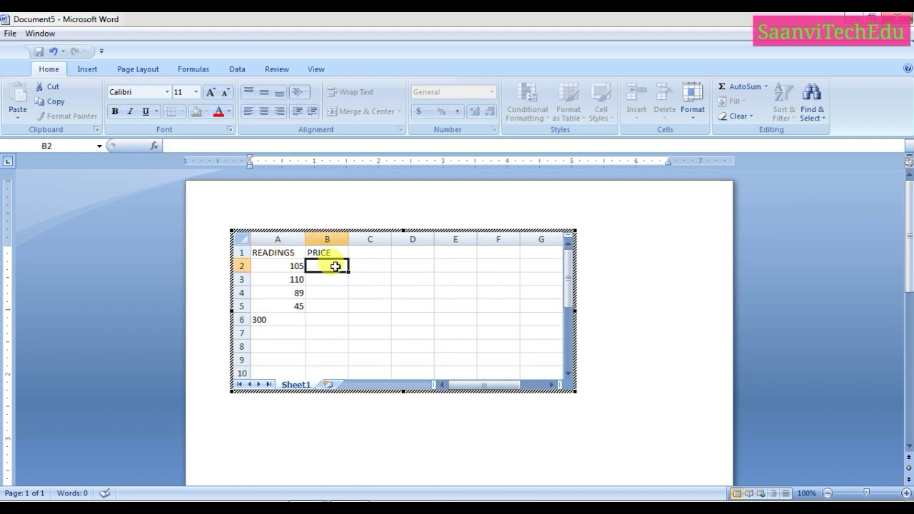
type("2")
key("Return")
type("4")
key("Return")
type("6")
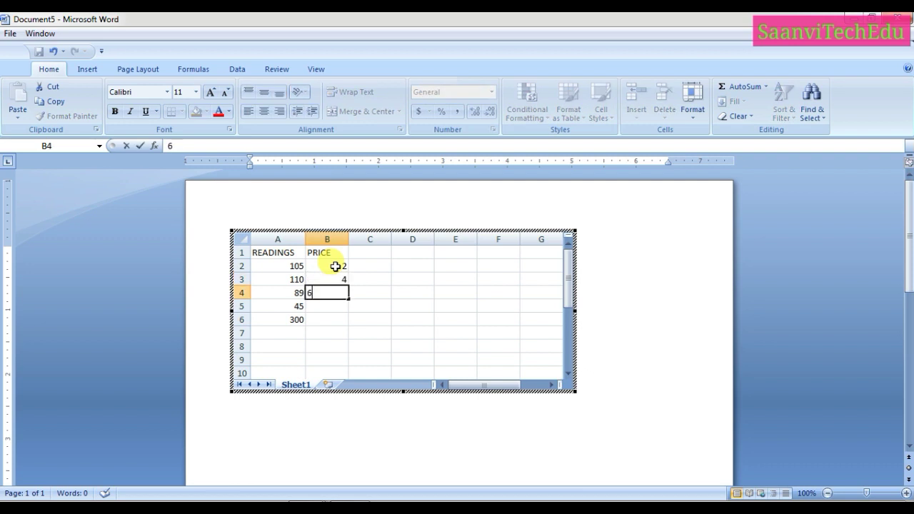
key("Return")
type("8")
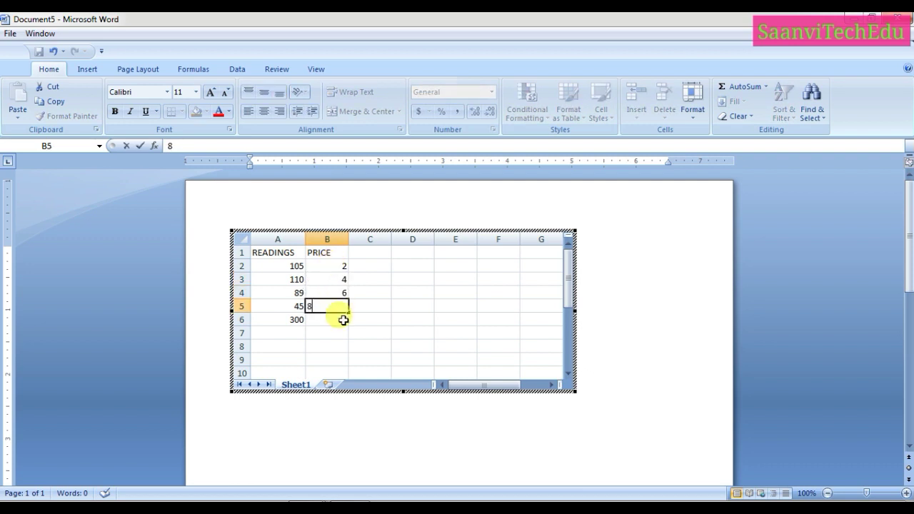
key("Return")
type("7")
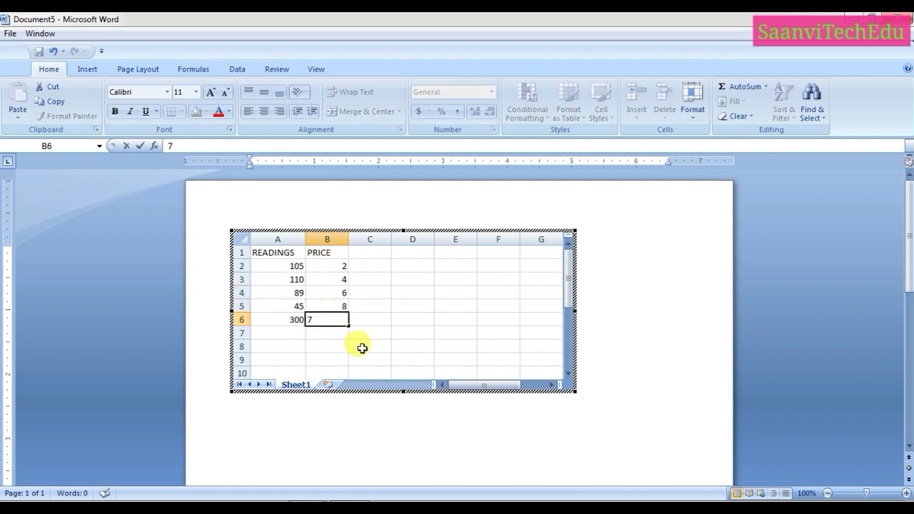
left_click(362, 348)
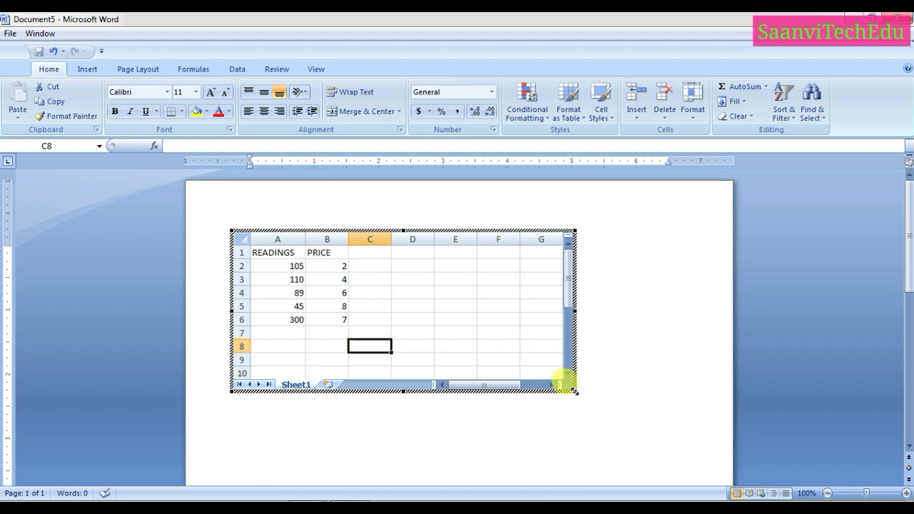
- Resize the embedded sheet to 5 rows by 2 columns and exit Excel editing
left_click_drag(574, 390, 398, 353)
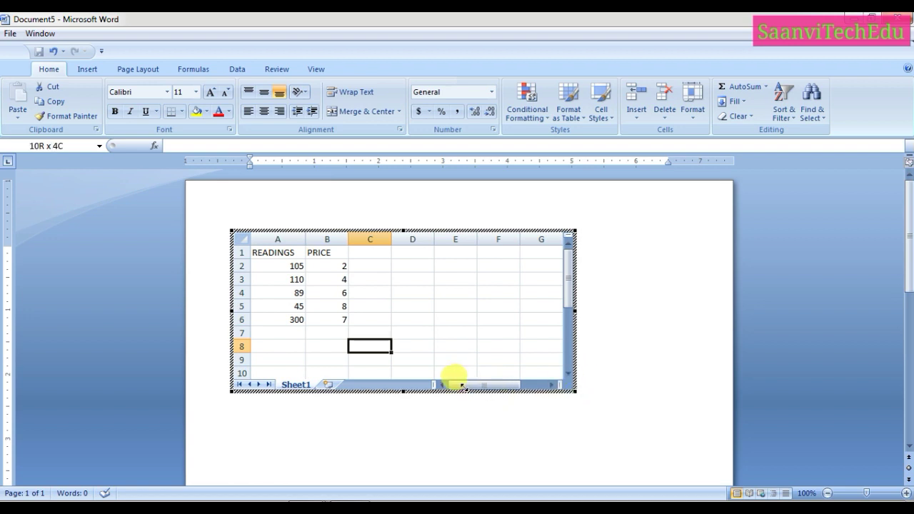
left_click_drag(398, 353, 359, 335)
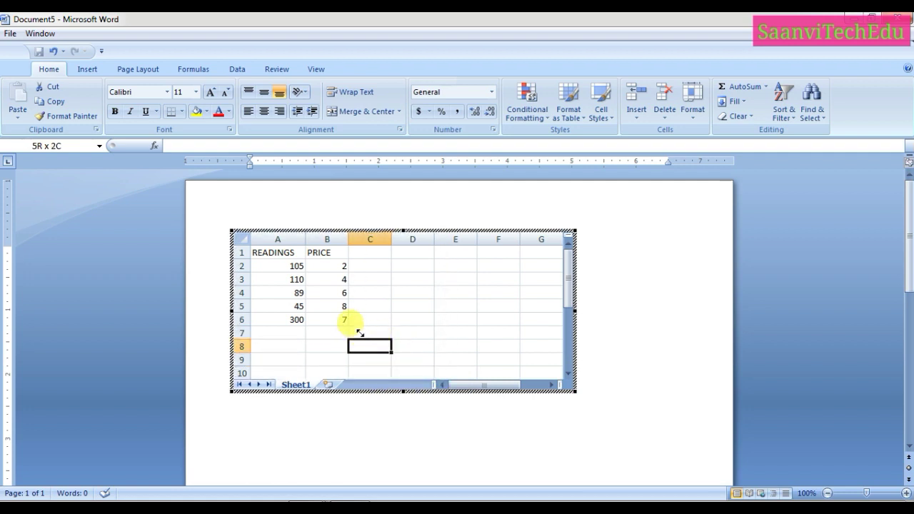
left_click_drag(359, 334, 350, 327)
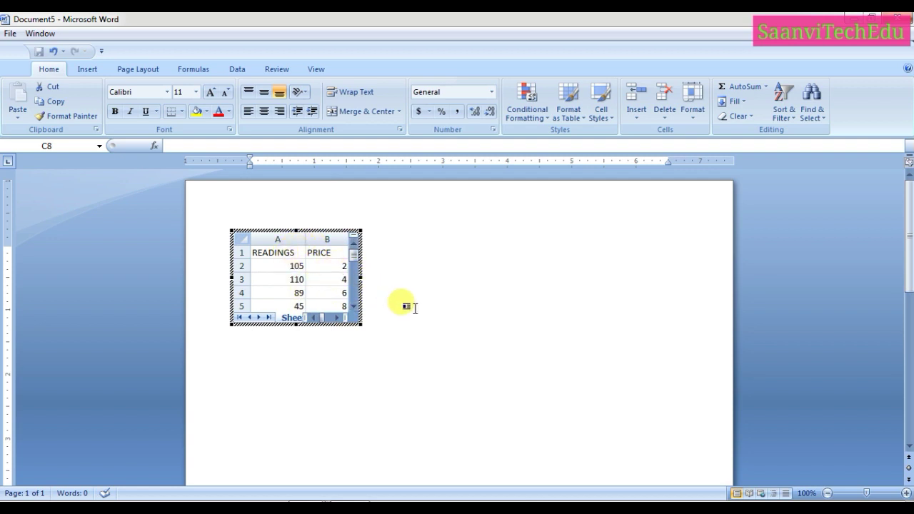
left_click(446, 299)
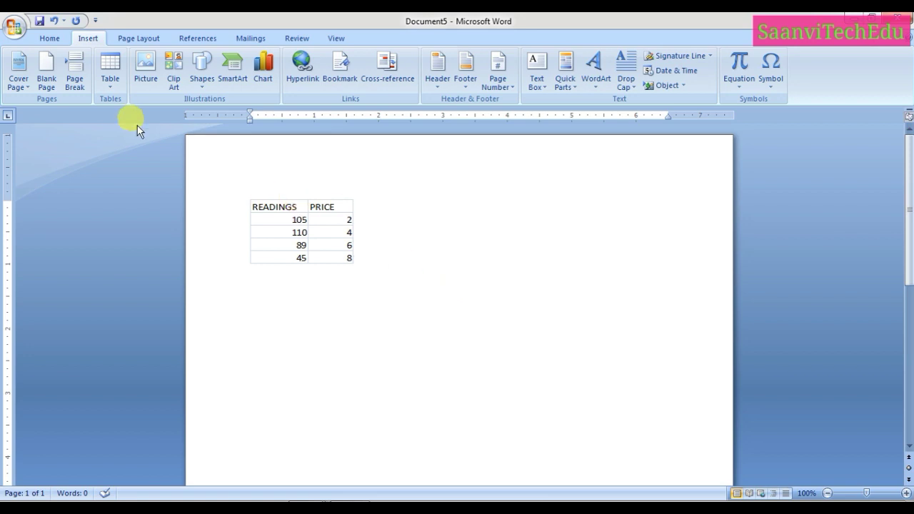
- Dismiss the Table dropdown unused and create the new blank Document6 with Ctrl+N
left_click(110, 71)
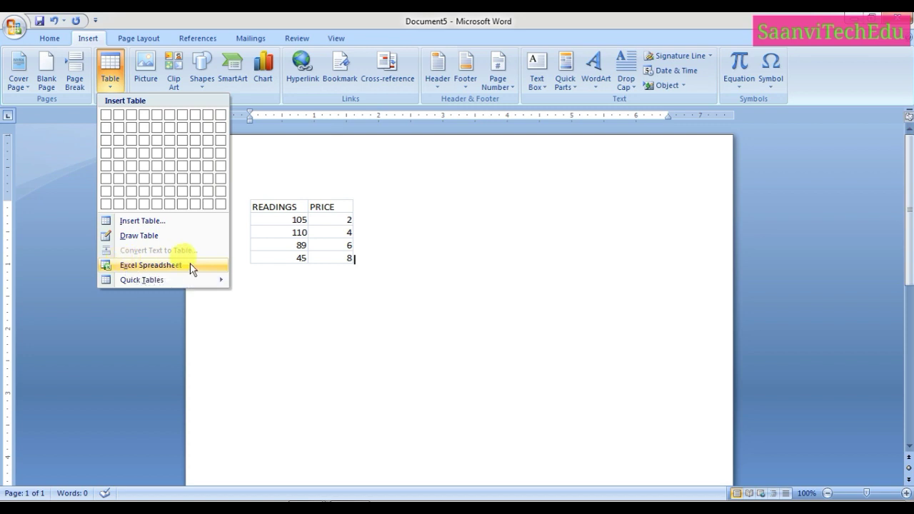
left_click(319, 291)
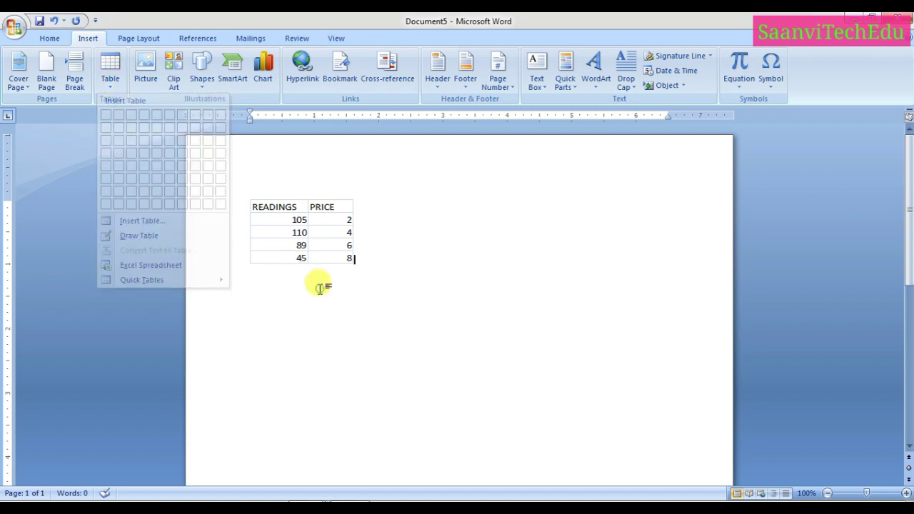
key("ctrl+n")
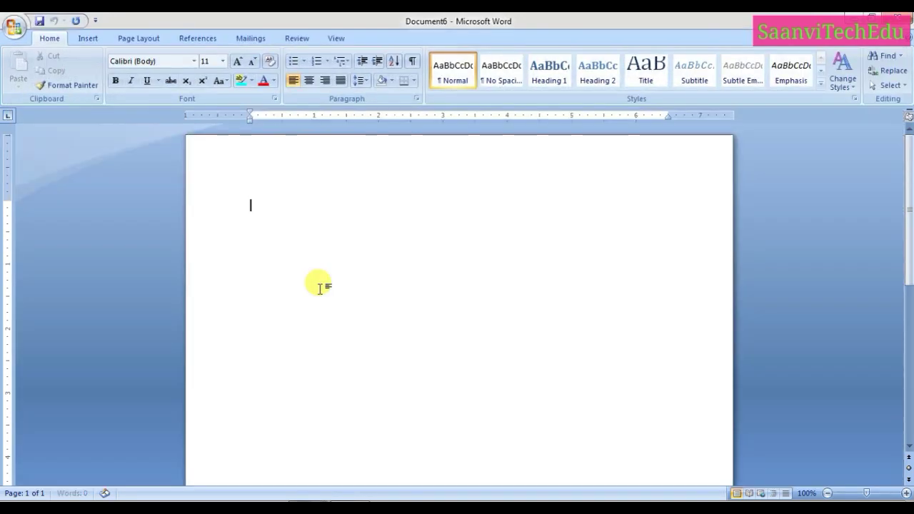
- Insert the Tabular List quick table of ITEM and NEEDED, Books through Scissors
left_click(91, 39)
left_click(108, 84)
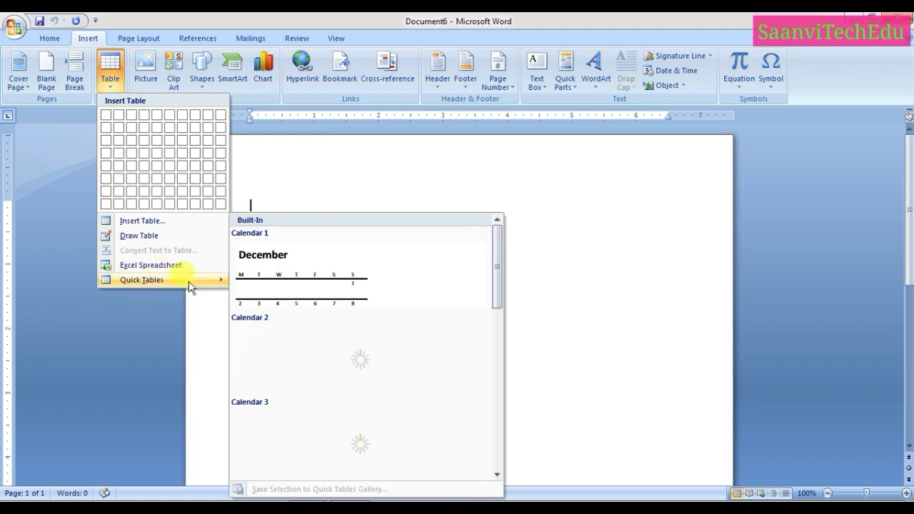
mouse_move(142, 280)
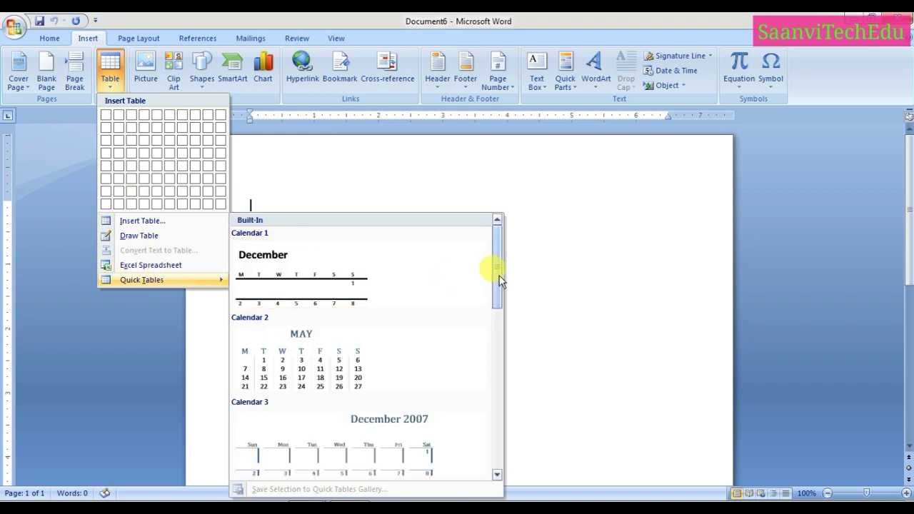
scroll(499, 280, "down", 1)
scroll(500, 281, "down", 1)
scroll(502, 302, "down", 2)
scroll(508, 302, "down", 1)
scroll(504, 317, "down", 1)
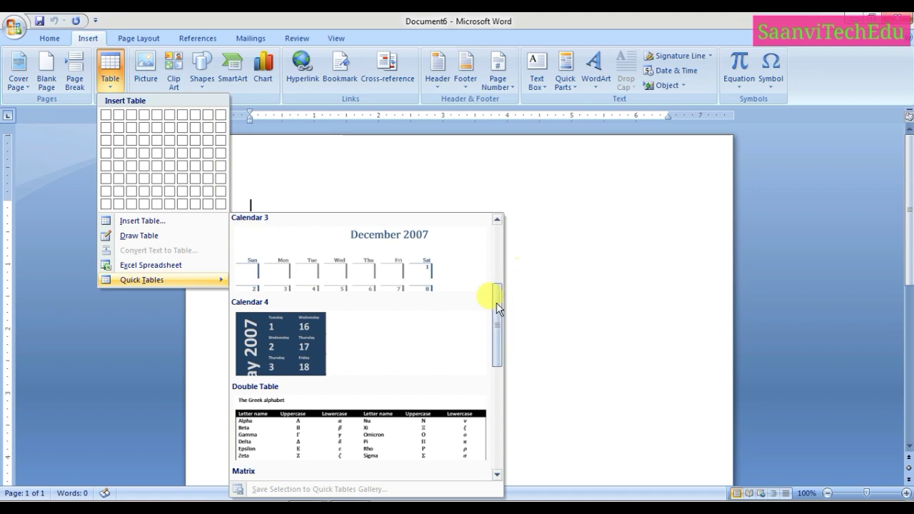
mouse_move(498, 309)
left_mouse_down()
mouse_move(505, 404)
mouse_move(506, 381)
left_mouse_up()
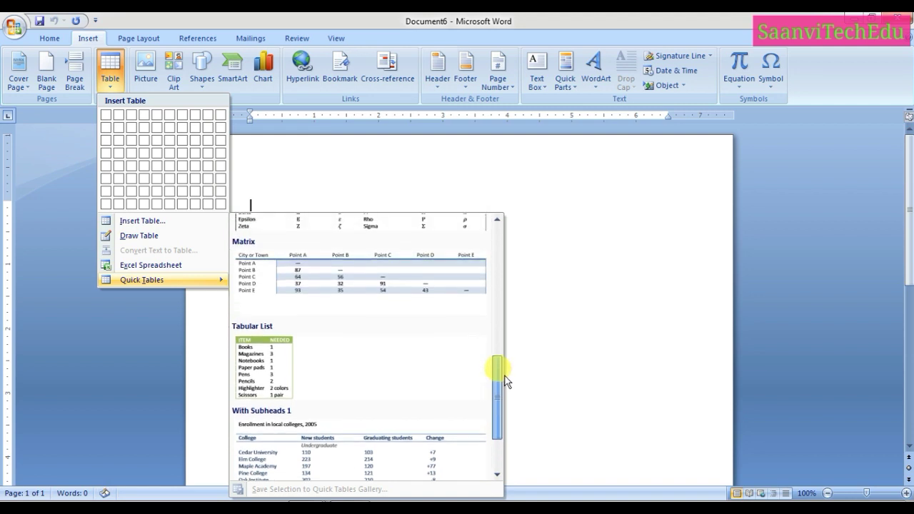
left_click(275, 365)
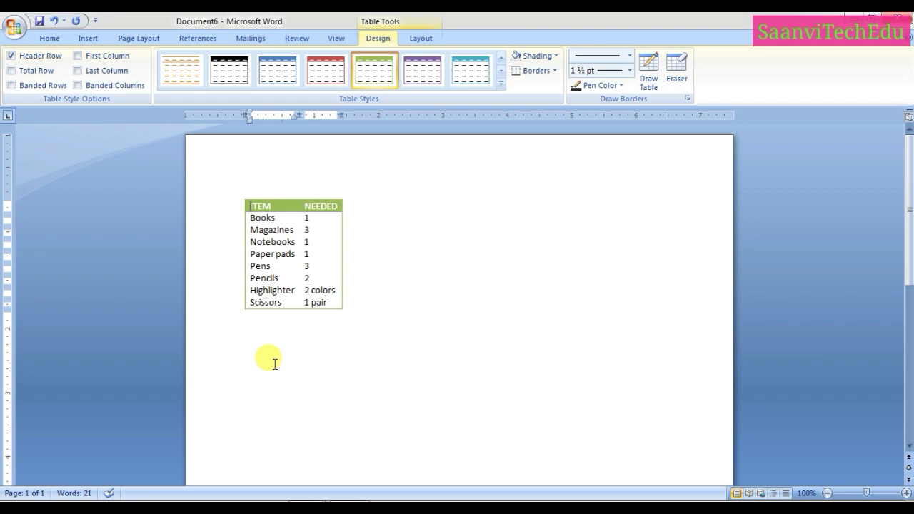
- Rename the header cells to ITEM and PRICE and replace Books with PEN
key("shift+End")
type("ITEM")
left_click(337, 209)
key("BackSpace")
key("BackSpace")
key("BackSpace")
type("PRICE")
left_click(275, 217)
key("BackSpace")
key("BackSpace")
type("PEN")
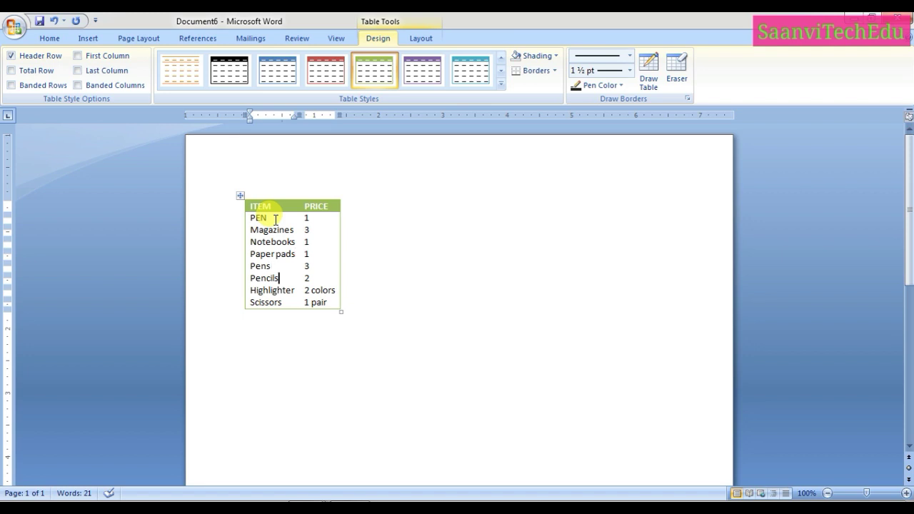
- Trim the Highlighter price to 2 and the Scissors price to 1
key("Down")
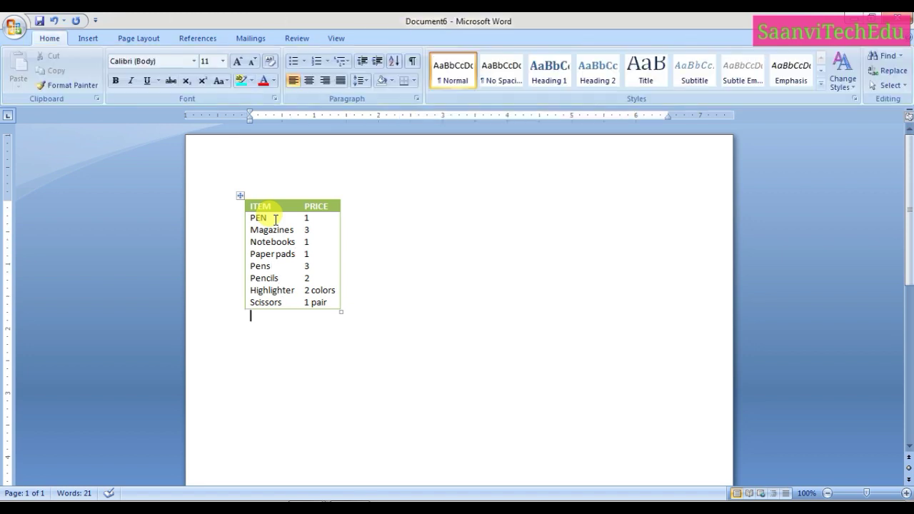
key("Up")
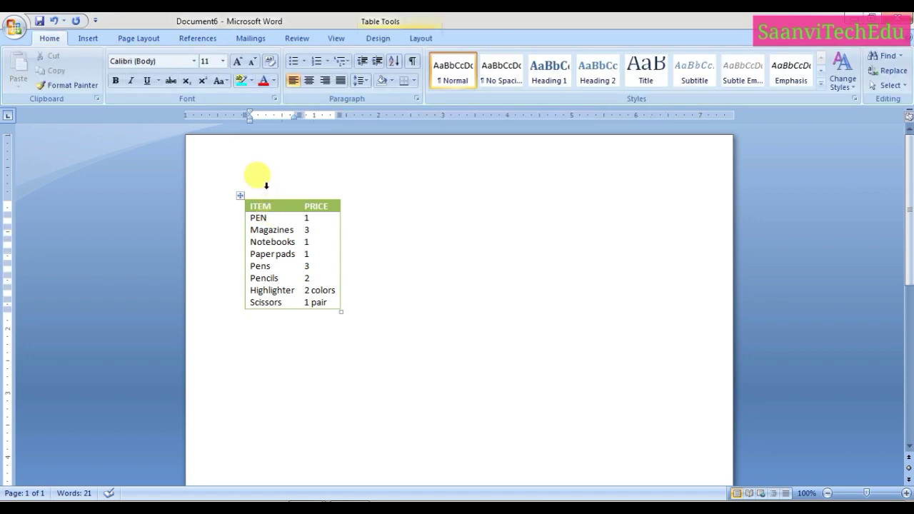
left_click(337, 290)
key("BackSpace")
key("BackSpace")
key("BackSpace")
key("BackSpace")
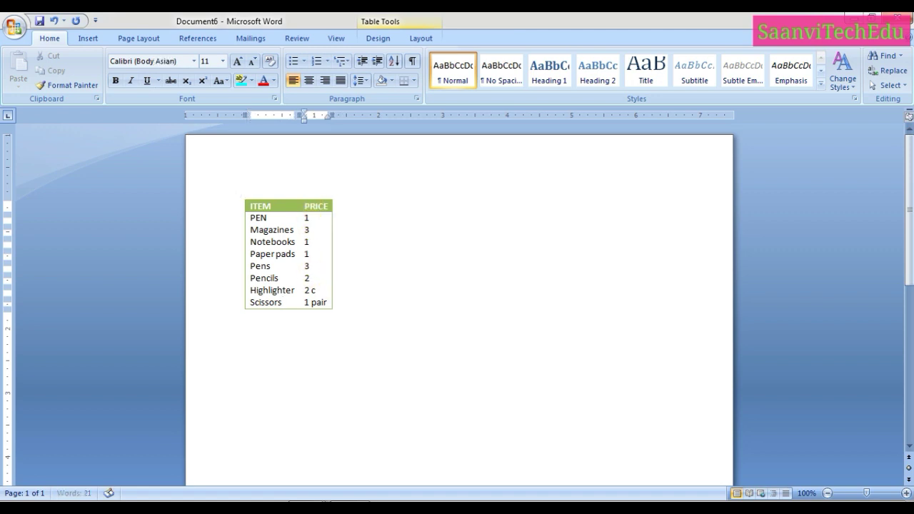
key("BackSpace")
key("BackSpace")
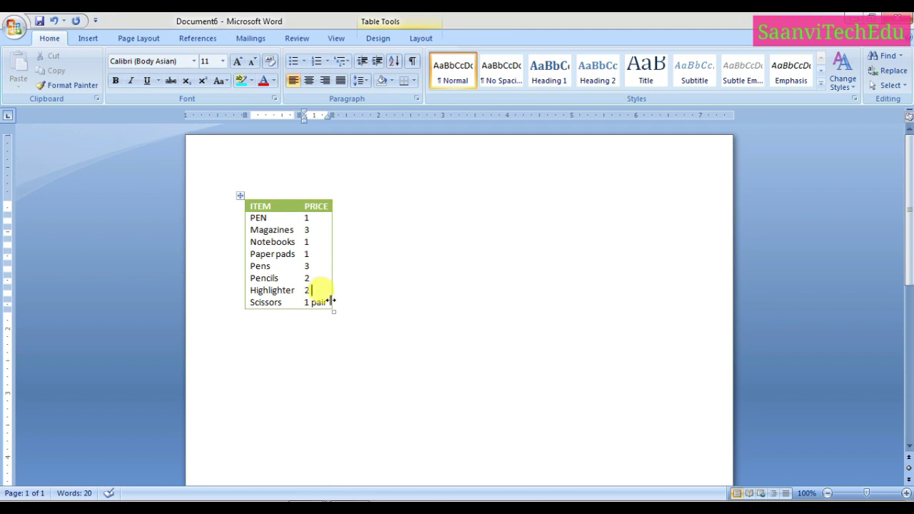
left_click(328, 302)
key("BackSpace")
key("BackSpace")
key("BackSpace")
key("BackSpace")
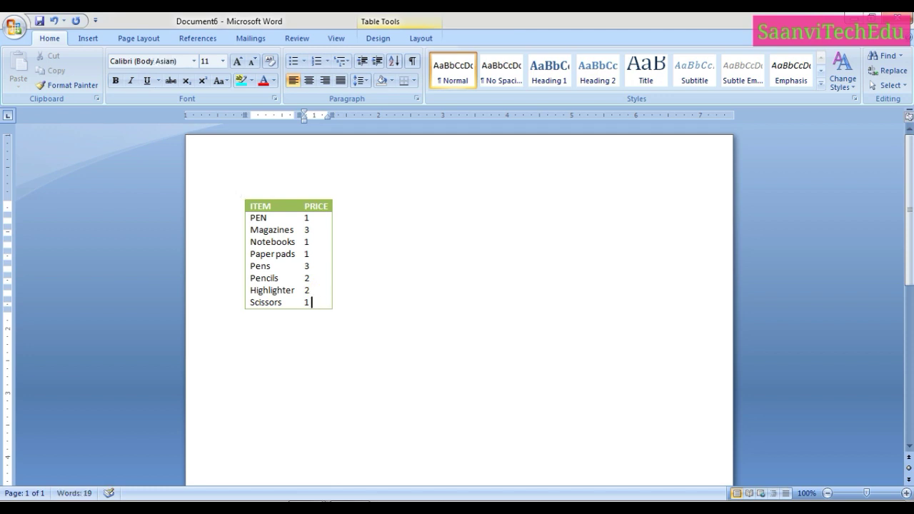
left_click(294, 373)
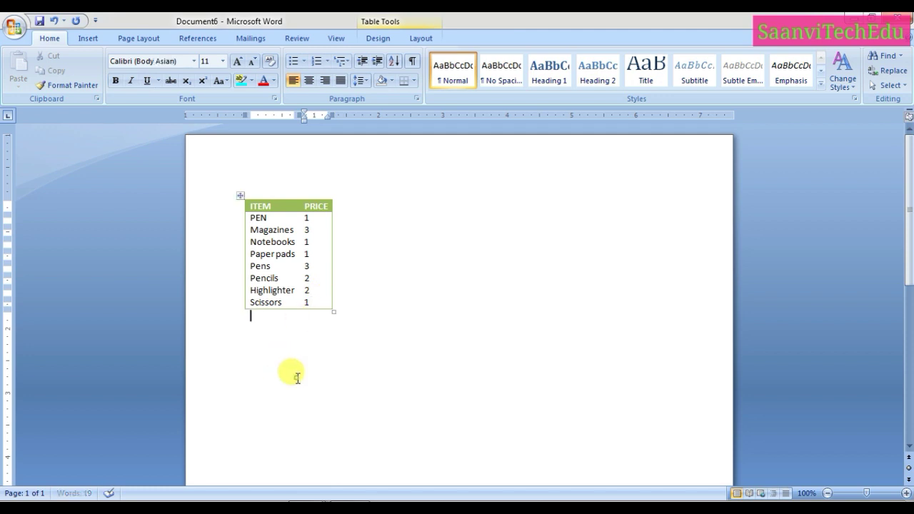
- Stretch the ITEM/PRICE table wider, then drag it to the page's centre-right
mouse_move(333, 310)
left_click_drag(333, 311, 442, 308)
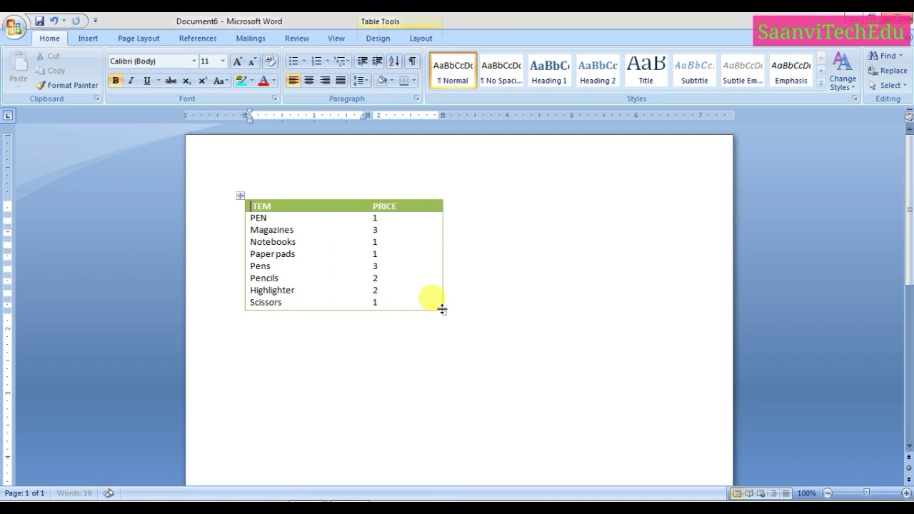
left_click(240, 196)
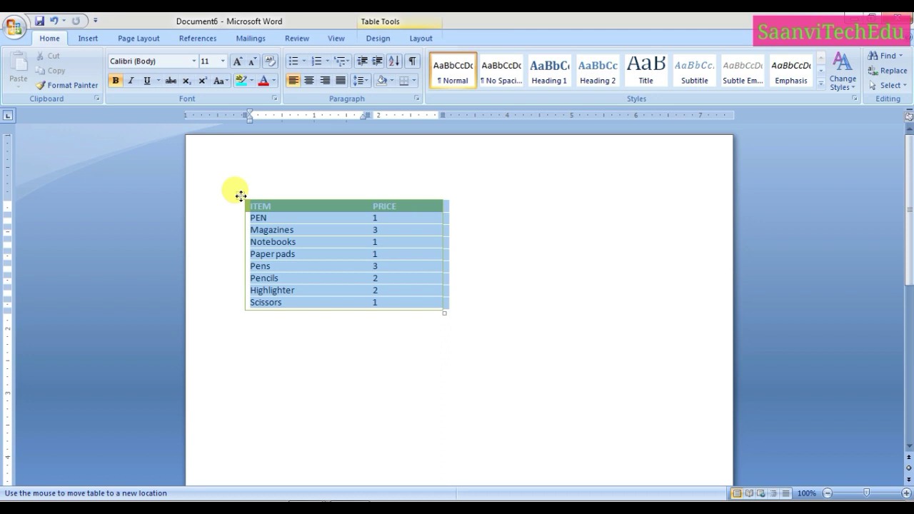
left_click_drag(240, 196, 445, 194)
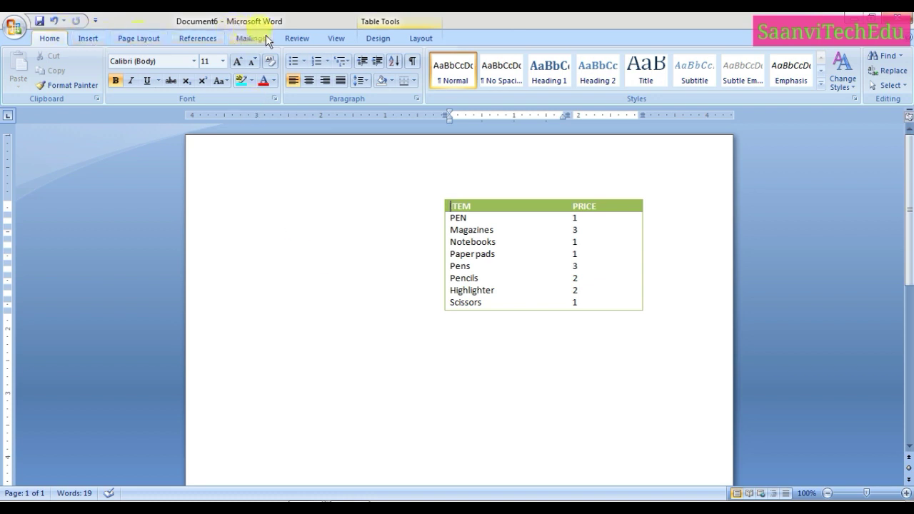
- Open the Table dropdown on the Insert tab again
left_click(87, 39)
left_click(110, 69)
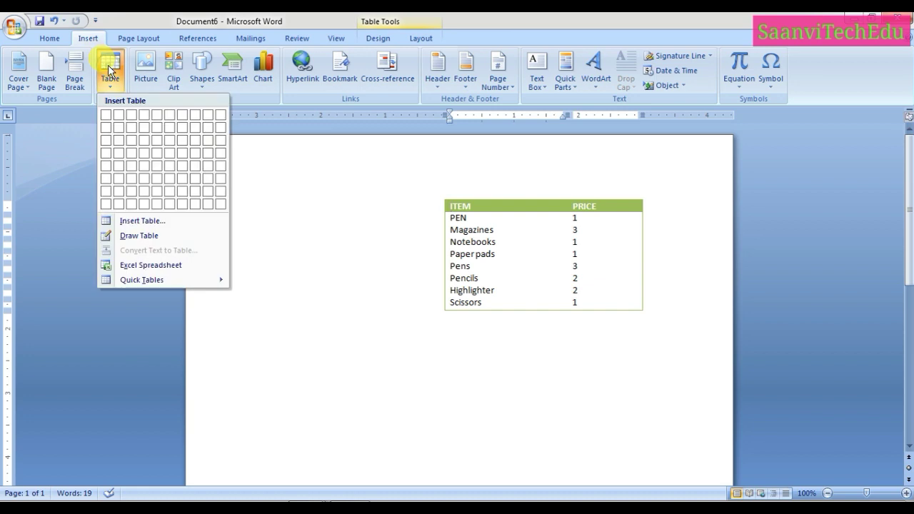